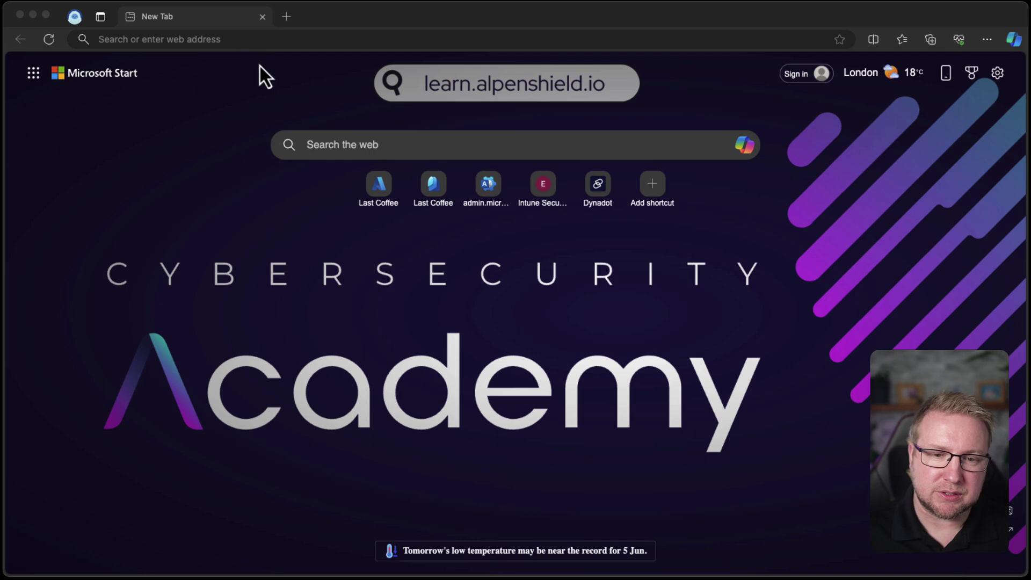
# Go to the Intune admin center and open Devices > Enrollment > Device platform restriction.
pyautogui.click(216, 42)
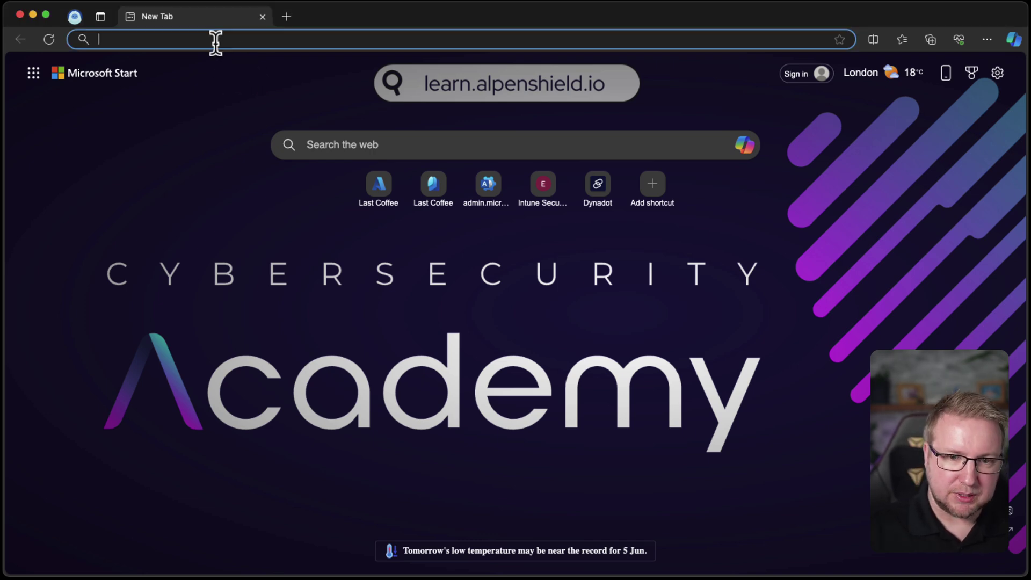
pyautogui.write('intune.microsoft.com')
pyautogui.press('Return')
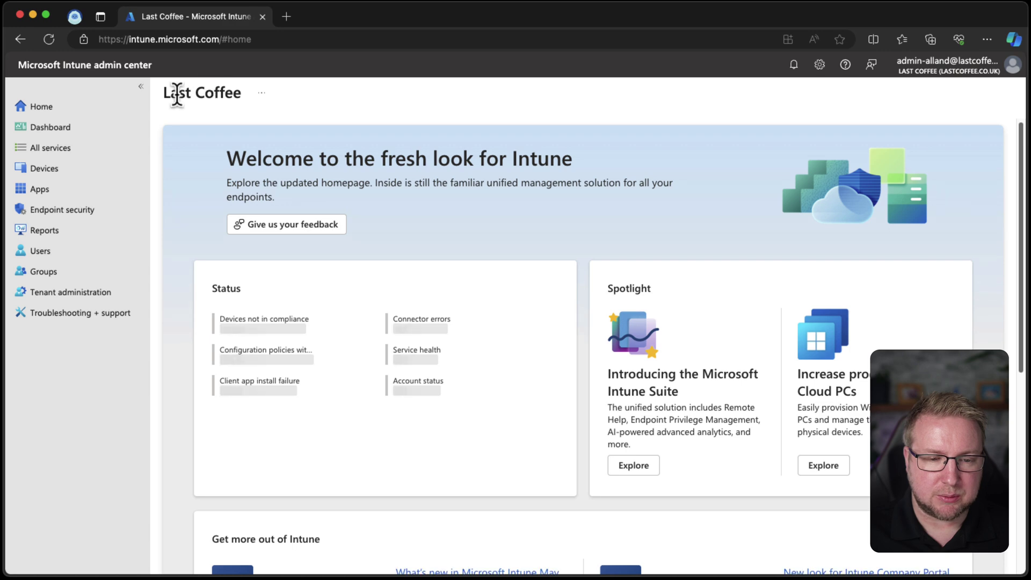
pyautogui.click(110, 171)
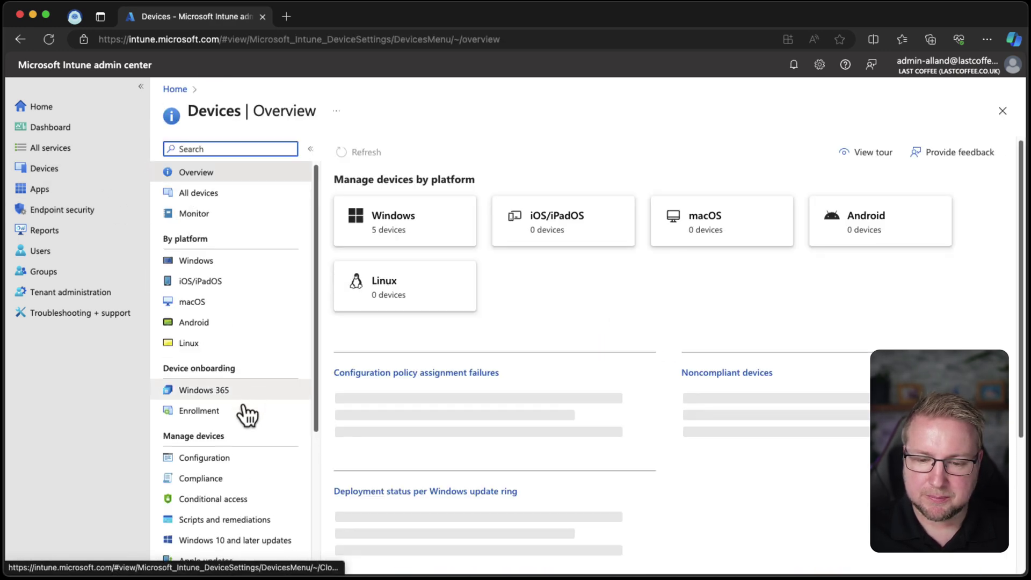
pyautogui.click(247, 414)
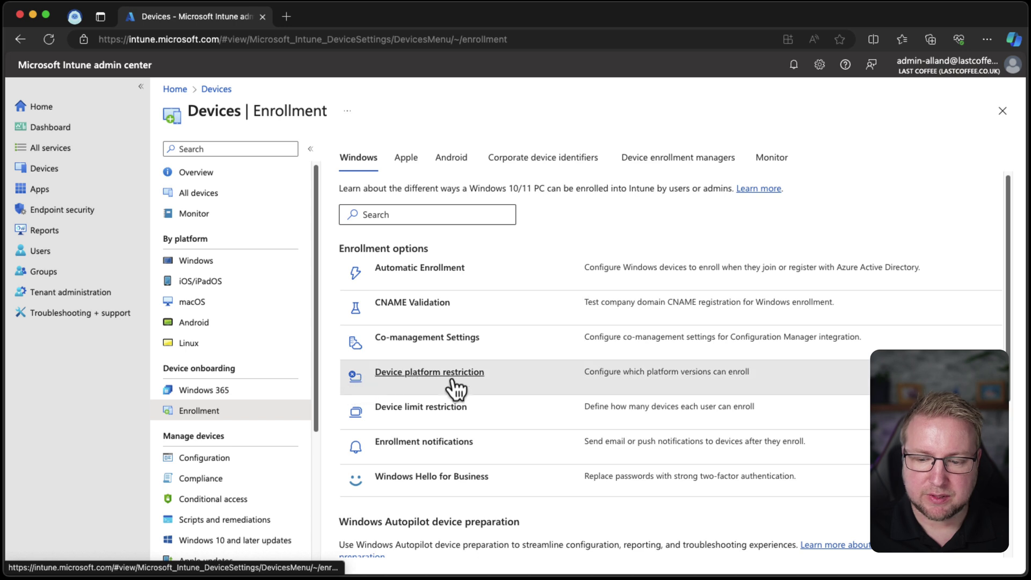
pyautogui.click(462, 375)
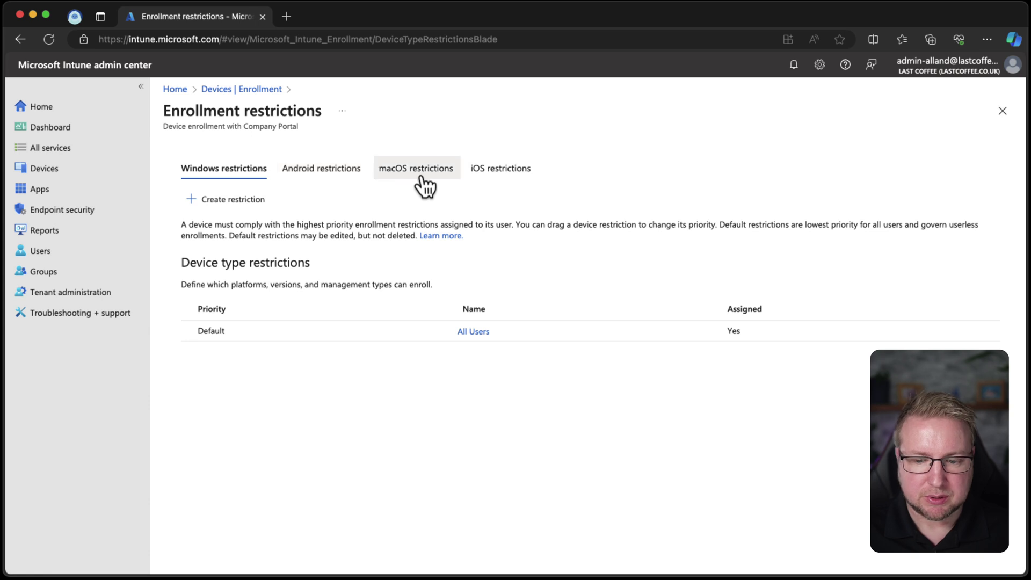
# In the All Users restriction's platform settings, set Windows (MDM) Personally owned to Block and save.
pyautogui.click(473, 331)
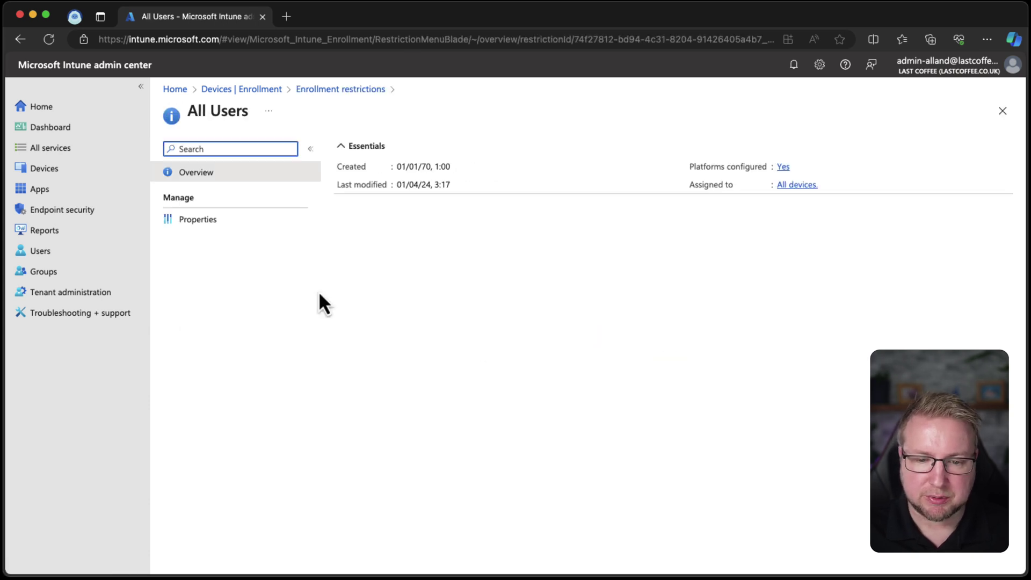
pyautogui.click(255, 220)
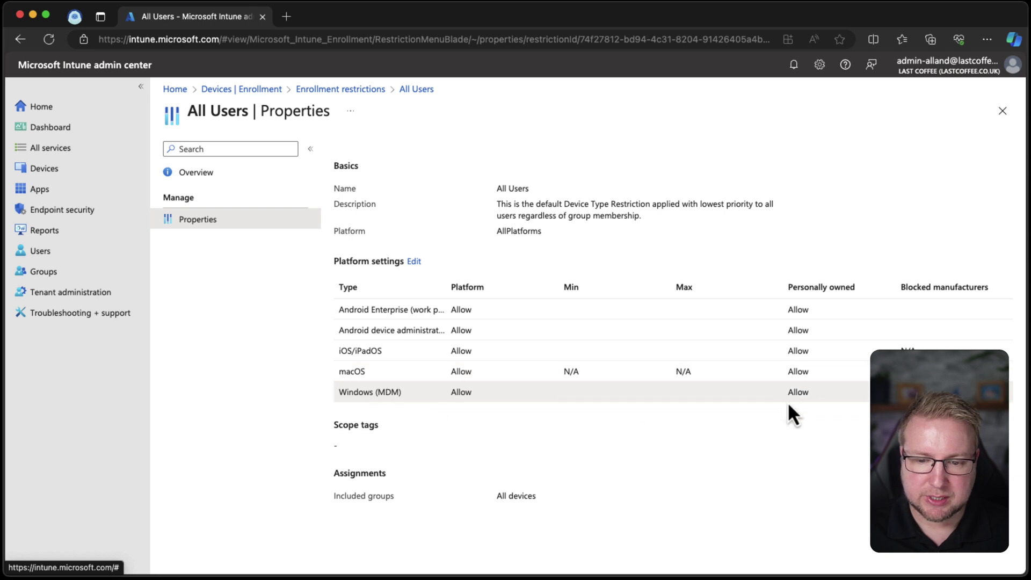
pyautogui.click(414, 261)
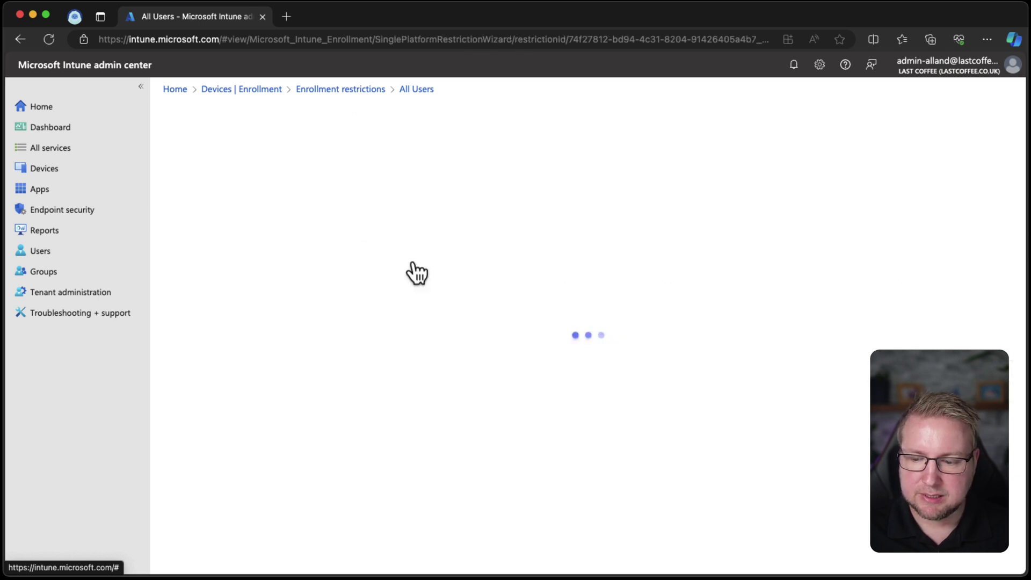
pyautogui.click(744, 398)
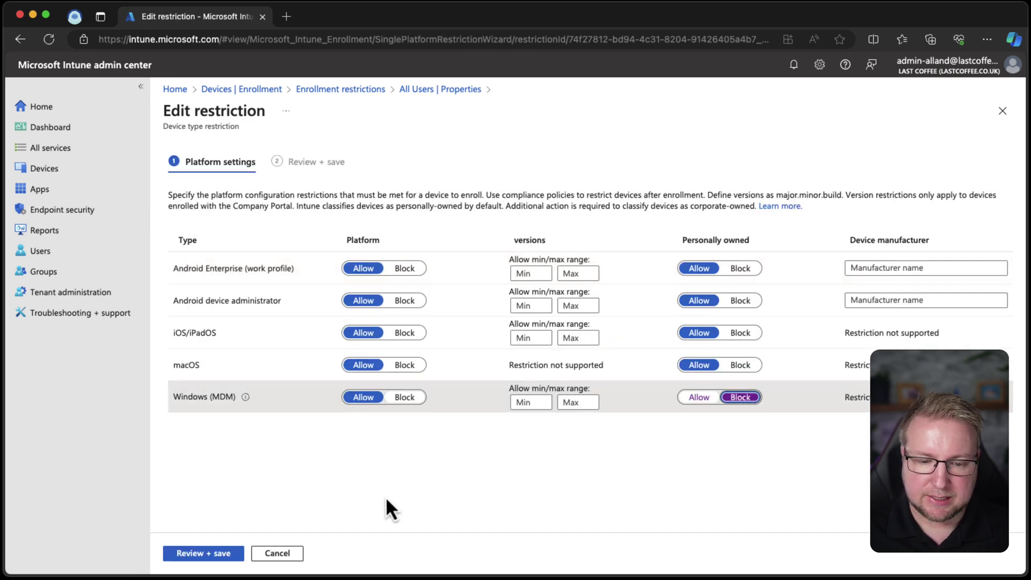
pyautogui.click(218, 550)
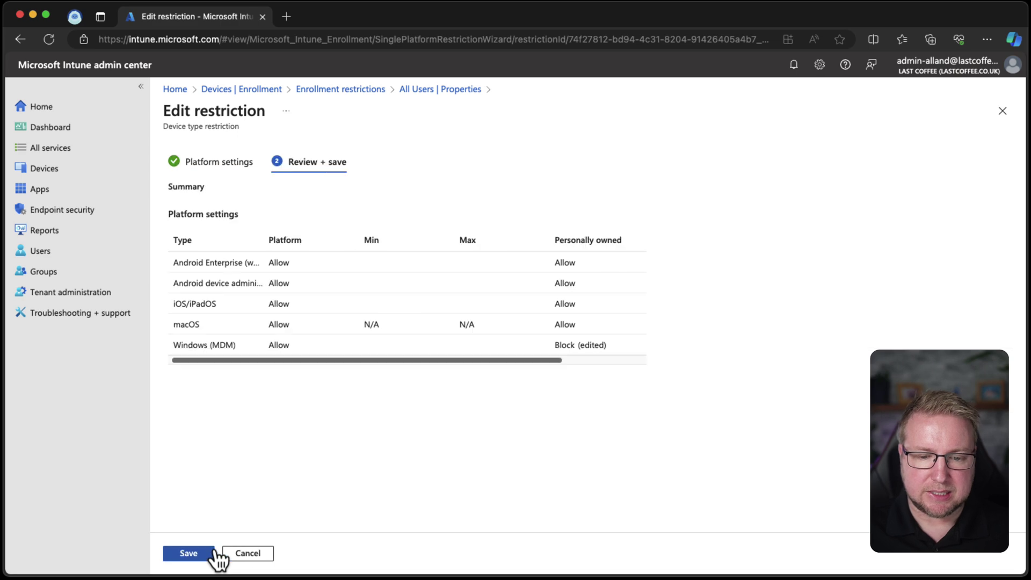
pyautogui.click(185, 550)
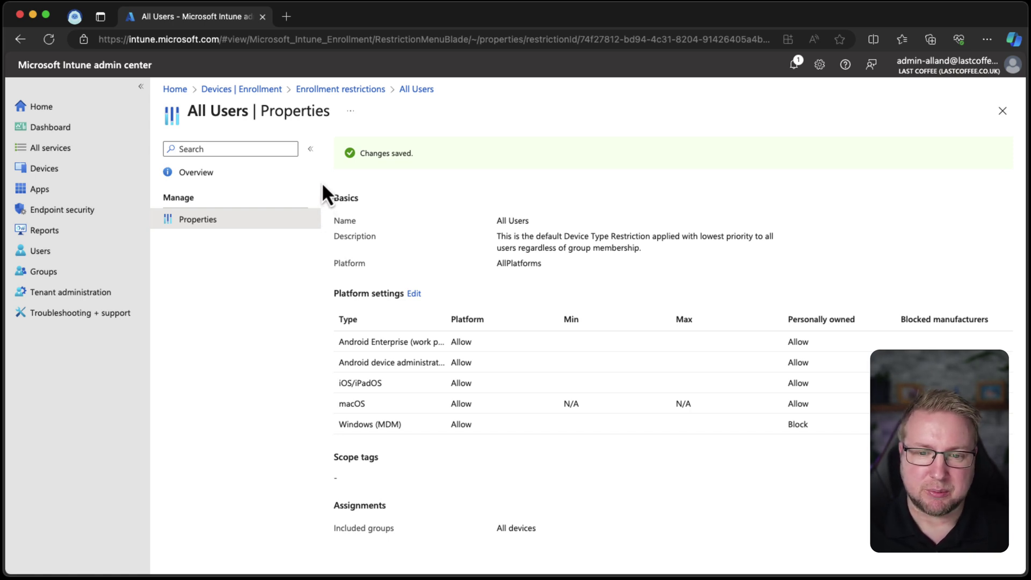
# Start adding corporate device identifiers manually with identifier type Serial number.
pyautogui.click(280, 89)
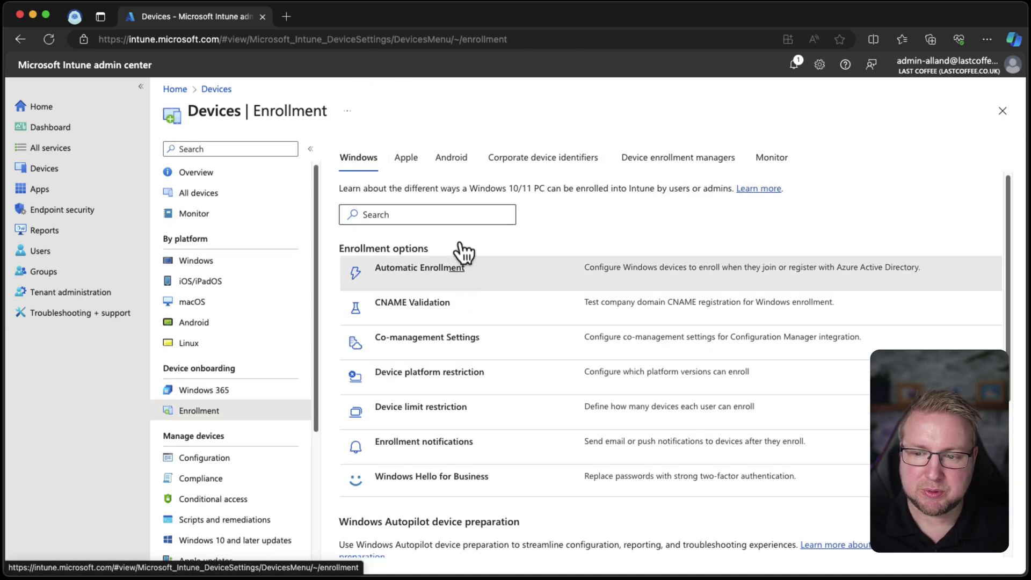
pyautogui.click(591, 168)
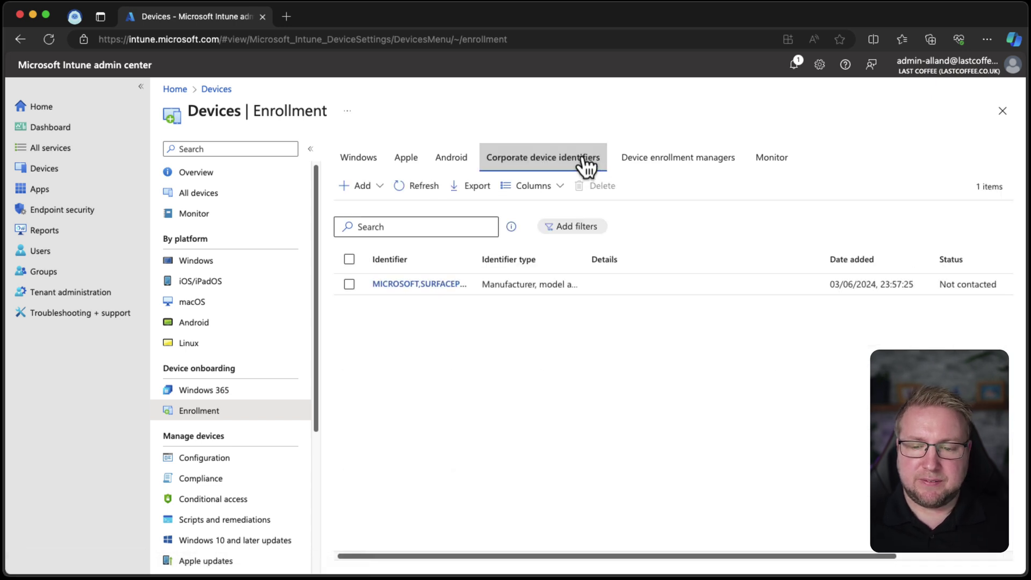
pyautogui.click(367, 185)
pyautogui.click(372, 244)
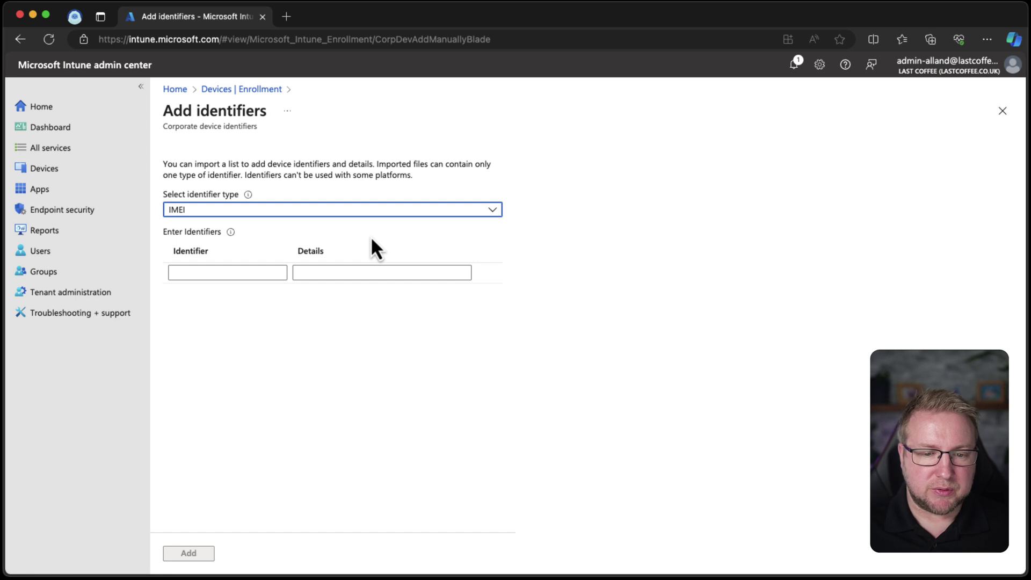
pyautogui.click(237, 210)
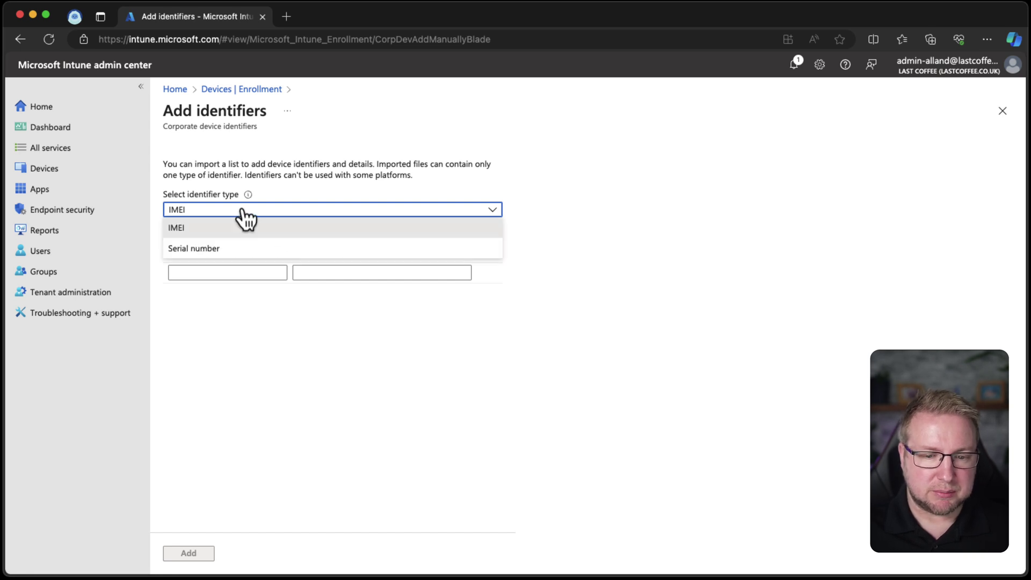
pyautogui.click(229, 248)
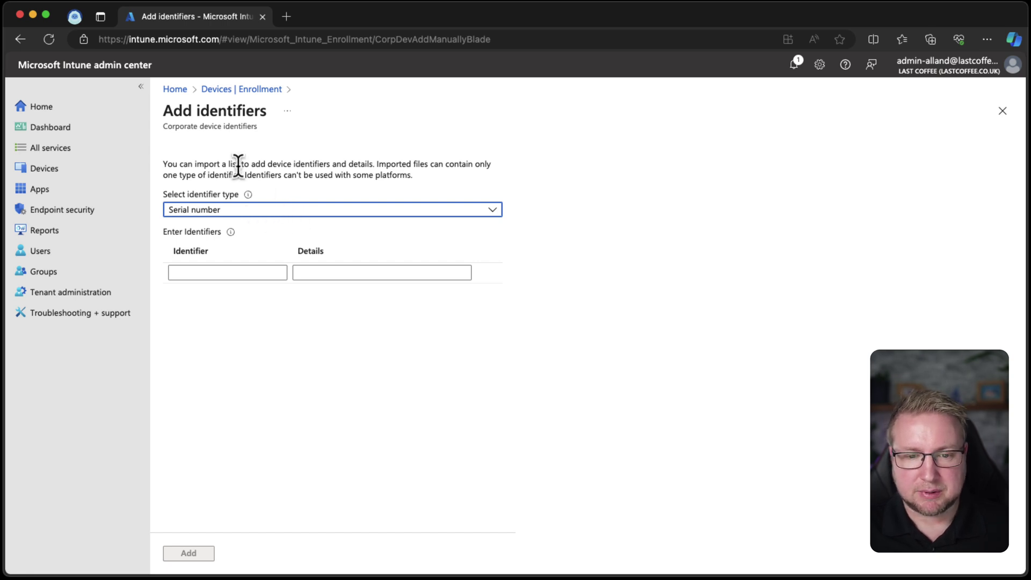
# Discard the manual entry and start a CSV upload using Manufacturer, model and serial number (Windows only).
pyautogui.click(268, 90)
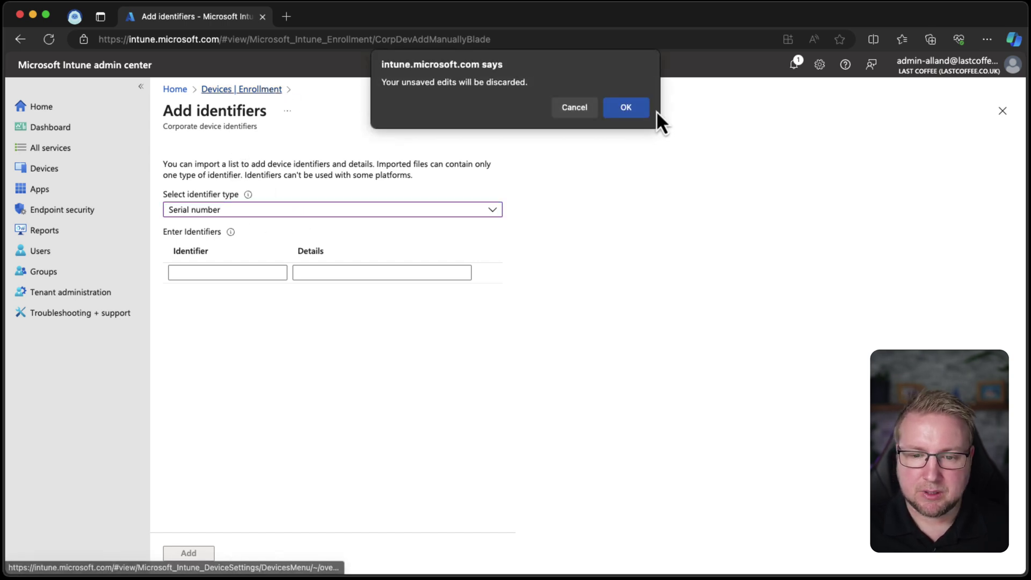
pyautogui.click(627, 108)
pyautogui.click(368, 185)
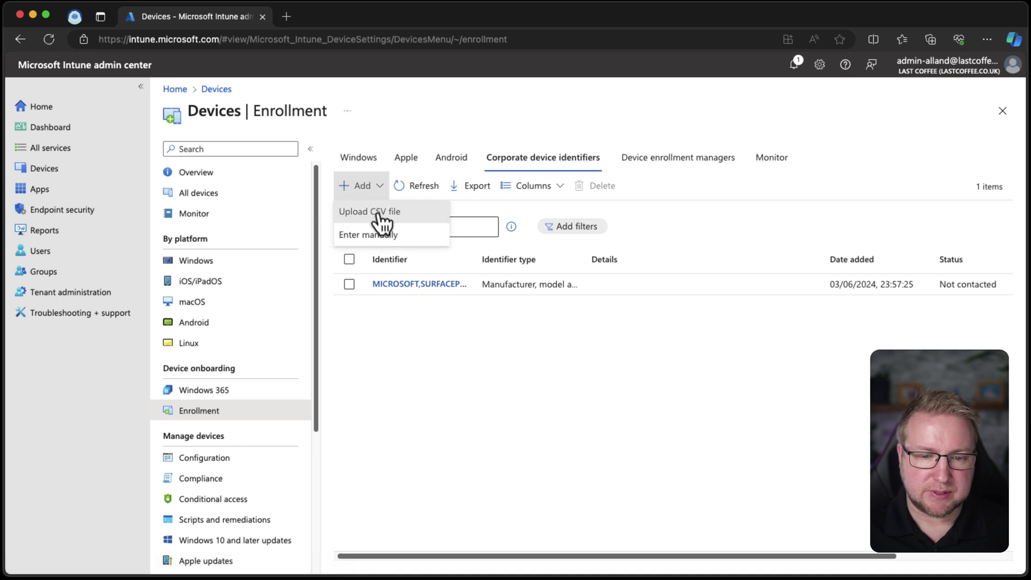
pyautogui.click(379, 211)
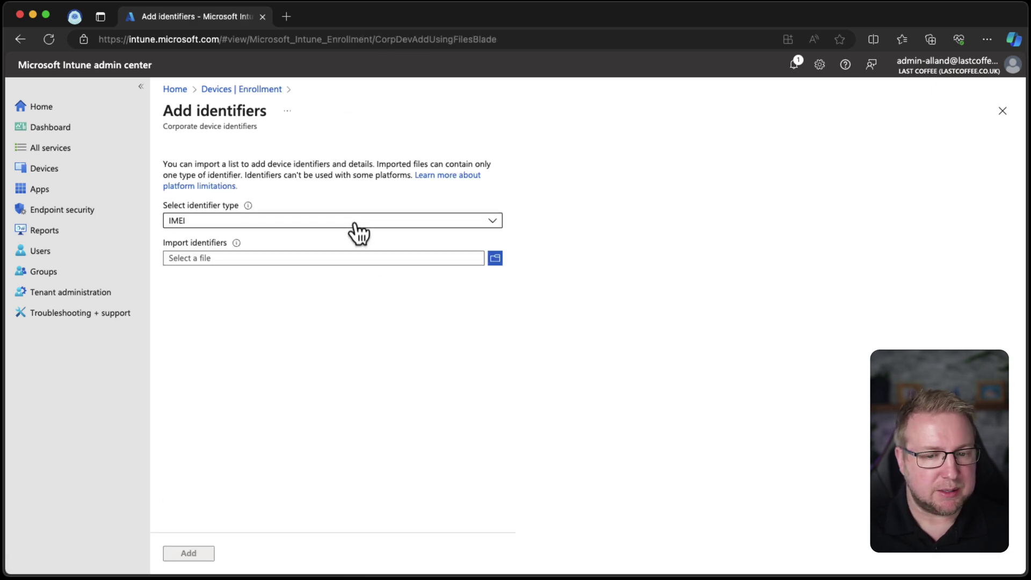
pyautogui.click(355, 223)
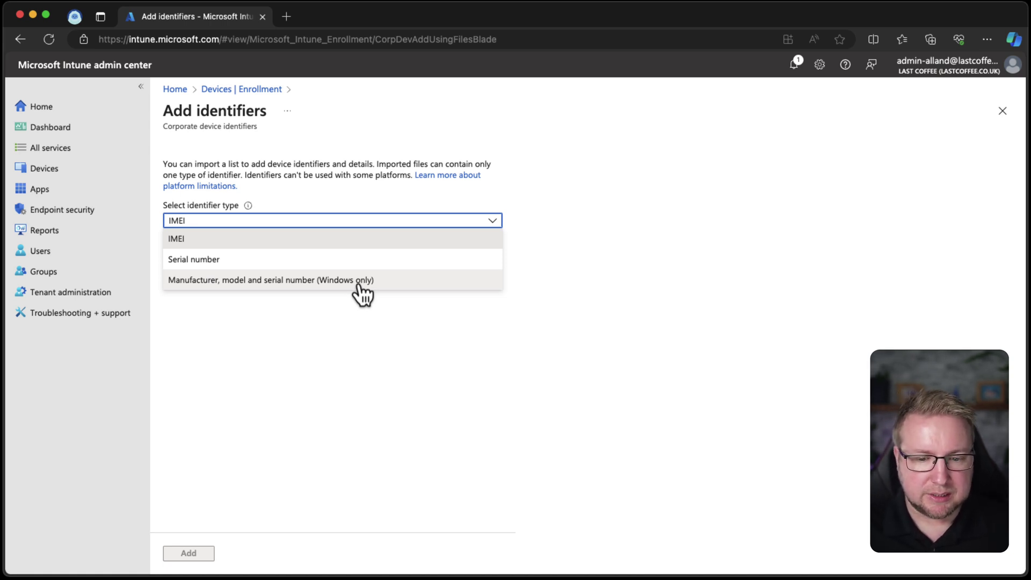
pyautogui.click(363, 295)
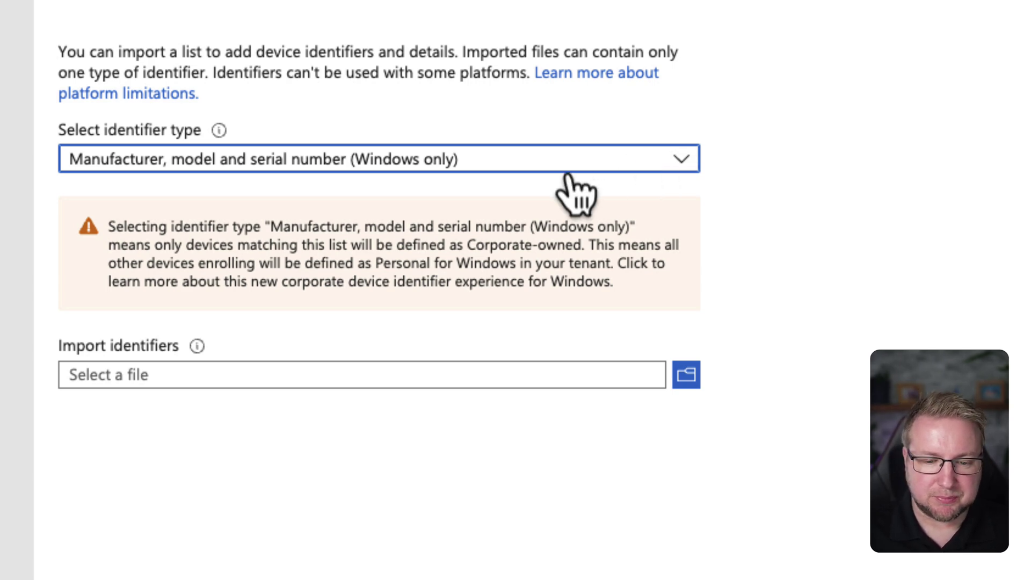
# Check the required CSV format described in the Import identifiers info note.
pyautogui.moveTo(197, 346)
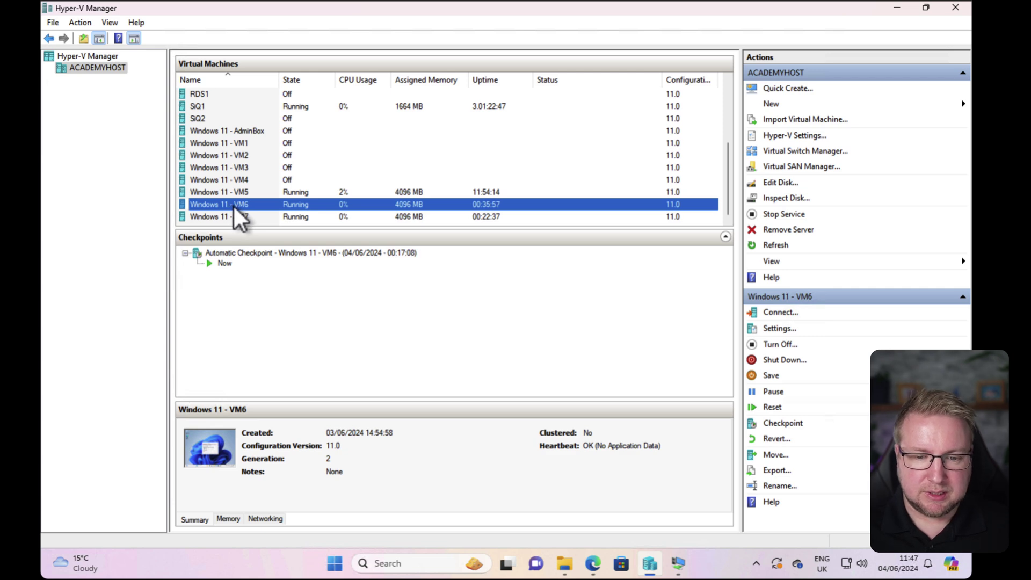
# Connect to Windows 11 - VM6 and open an administrator Terminal on the host.
pyautogui.rightClick(232, 205)
pyautogui.click(211, 209)
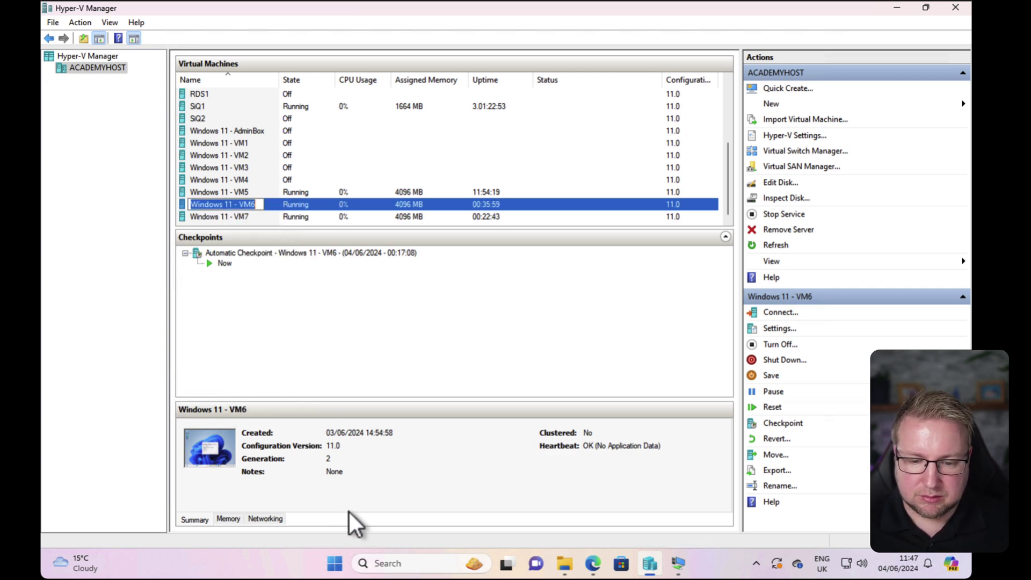
pyautogui.rightClick(334, 562)
pyautogui.click(347, 378)
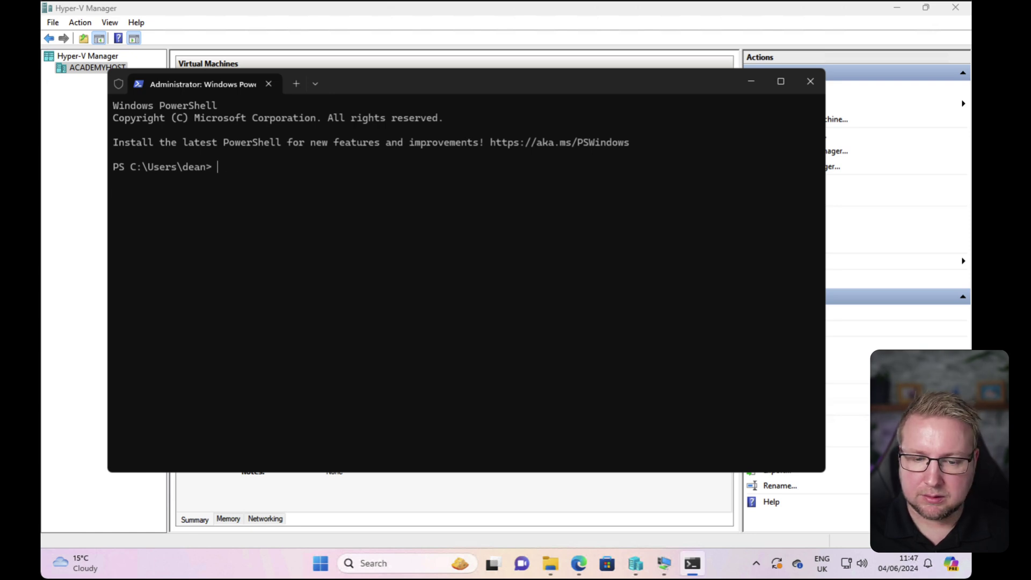
# List each VM's name and BIOS serial number with get-wmiobject msvm_virtualsystemsettingdata, then return to VM6.
pyautogui.write('get-wmiobject -computername academyhost -namespace root\\virtualization\\v2 -class msvm_virtualsystemsettingdata | select elementname, BIOSSerialnumber')
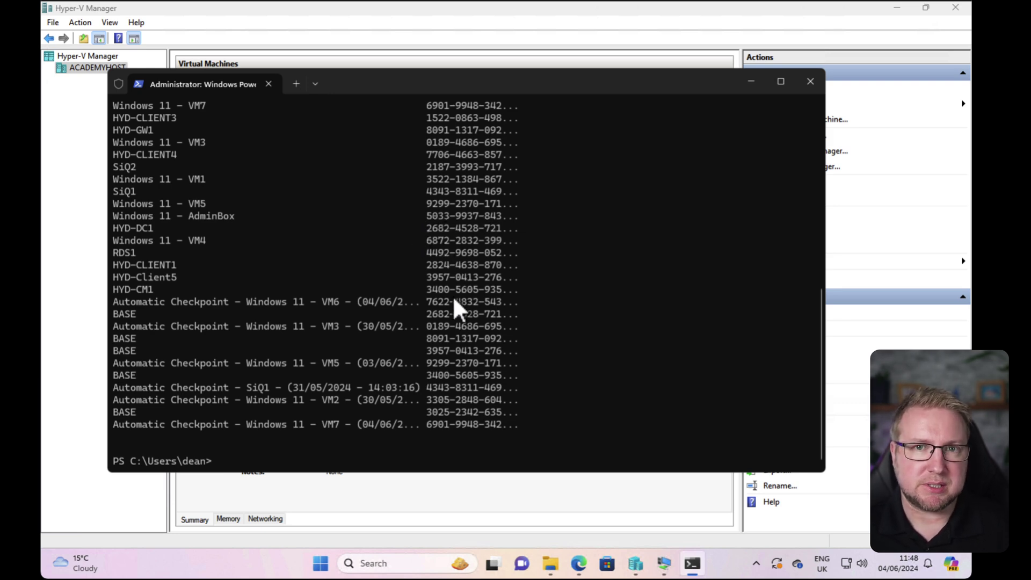
pyautogui.scroll(8, 361, 315)
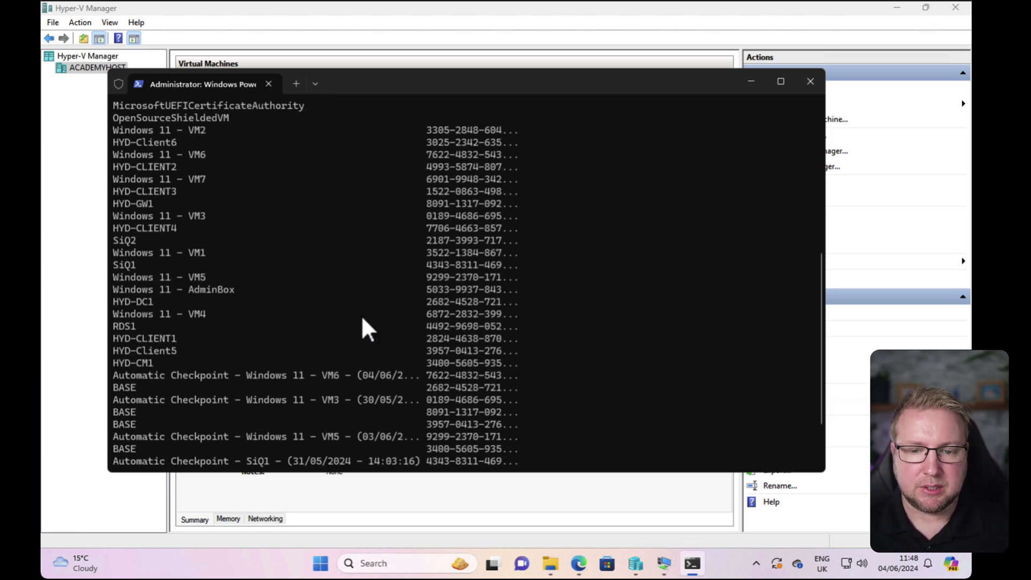
pyautogui.scroll(2, 362, 317)
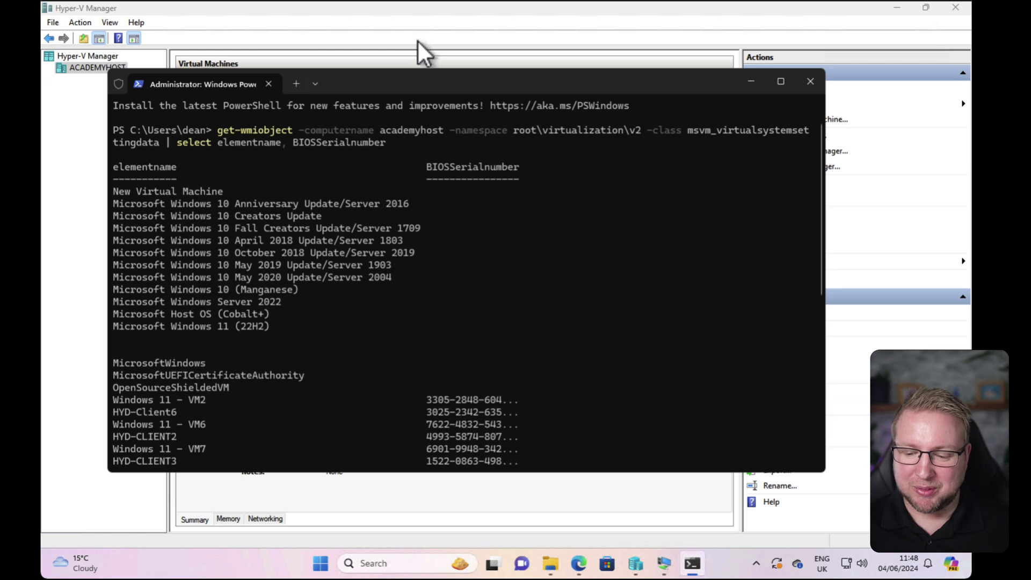
pyautogui.click(664, 564)
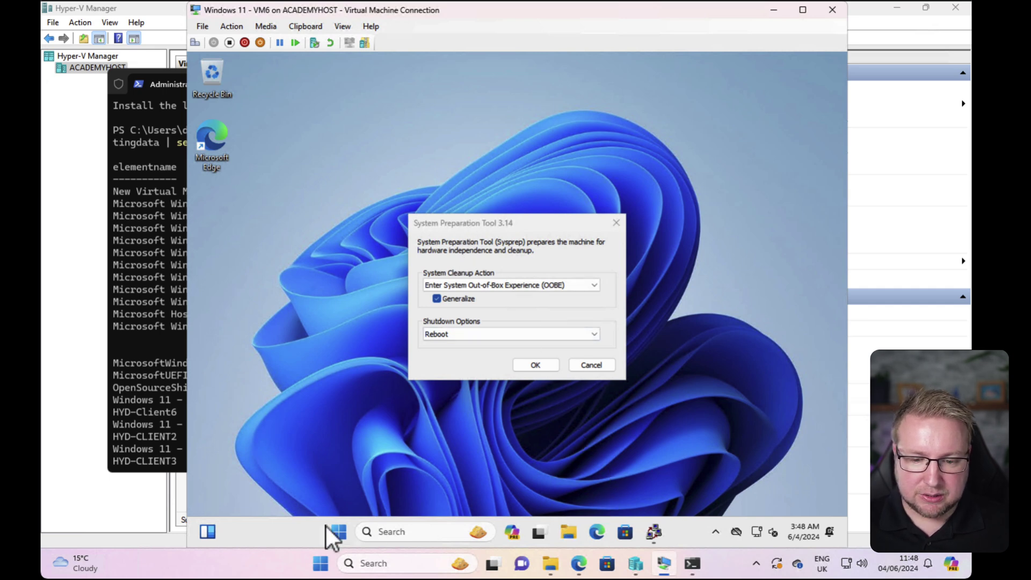
# In the VM's administrator terminal, run wmic bios get serialnumber to show its serial.
pyautogui.rightClick(338, 530)
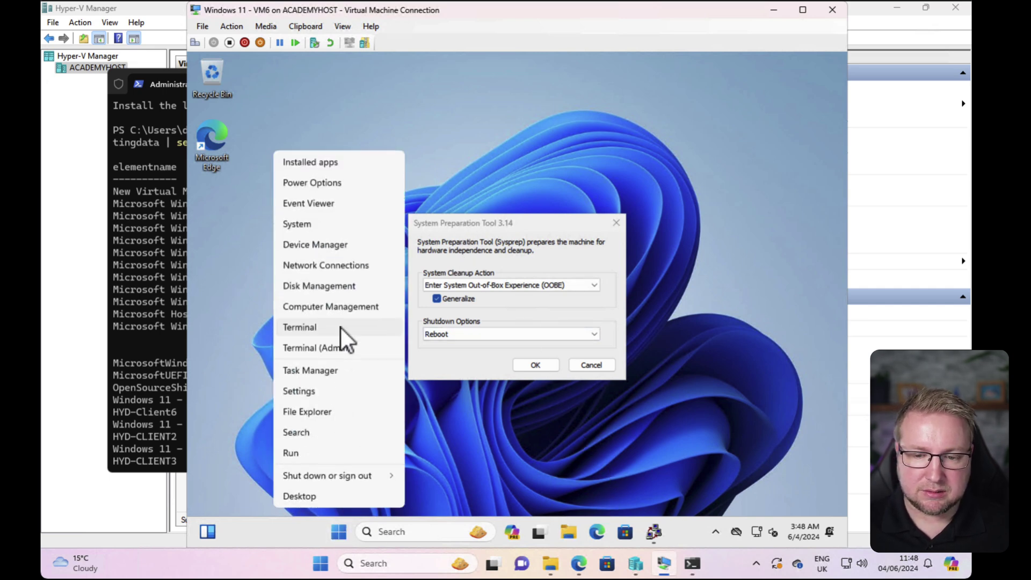
pyautogui.click(345, 347)
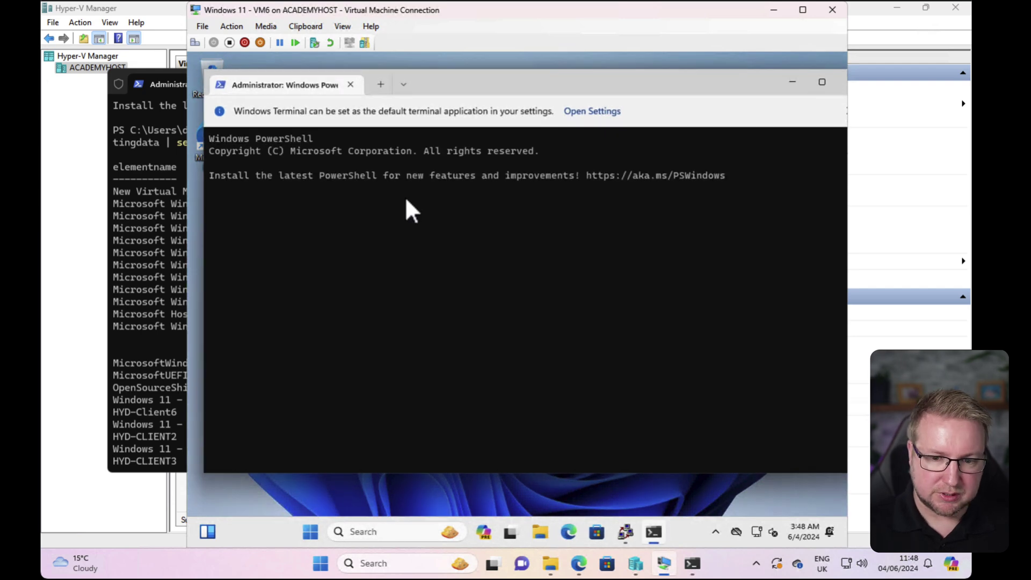
pyautogui.write('wmic ')
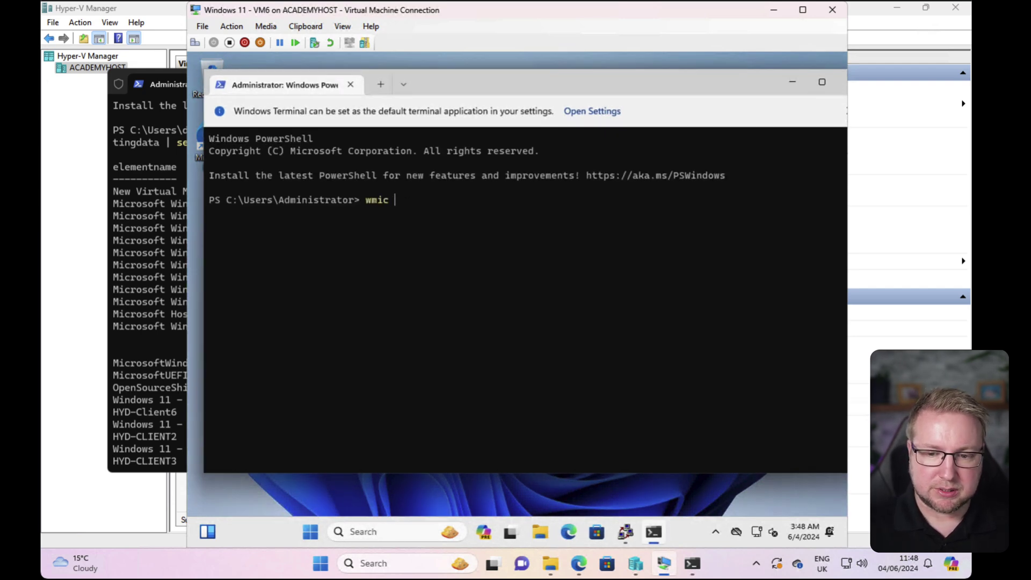
pyautogui.write('bios get se')
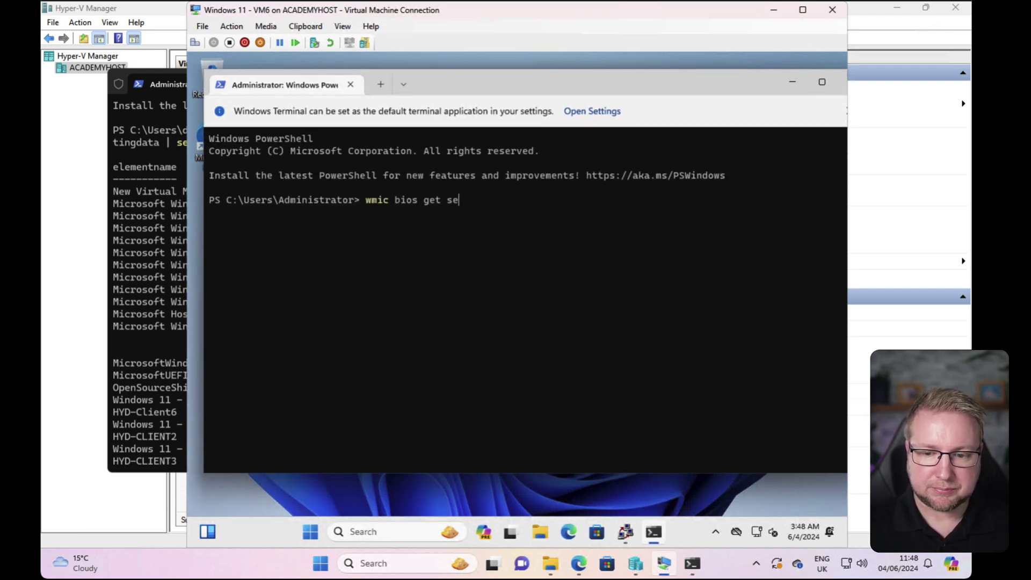
pyautogui.write('rialnumber')
pyautogui.press('Return')
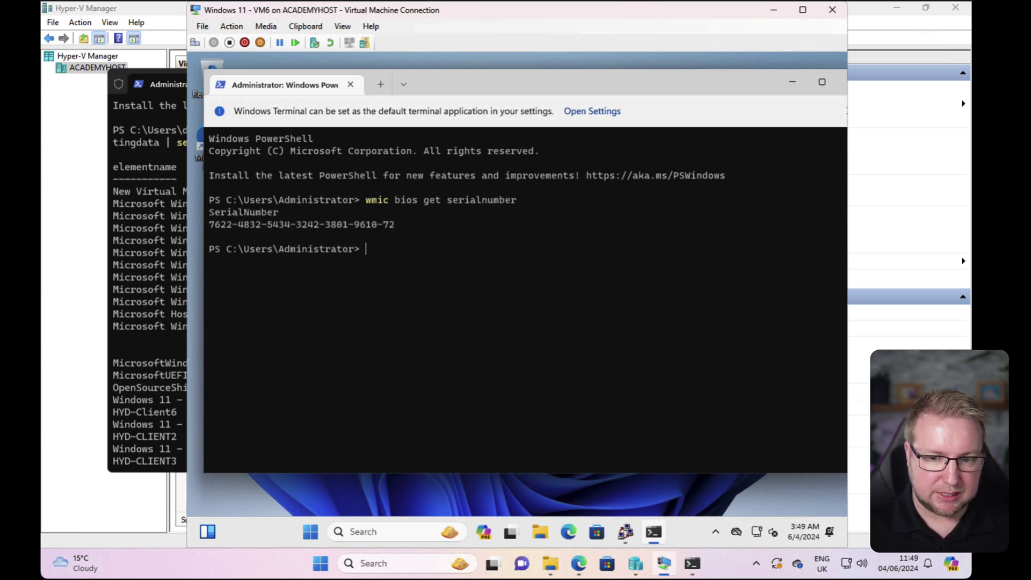
# Run wmic csproduct get name,identifyingnumber,vendor to show model Virtual Machine and vendor Microsoft Corporation.
pyautogui.write('wmic')
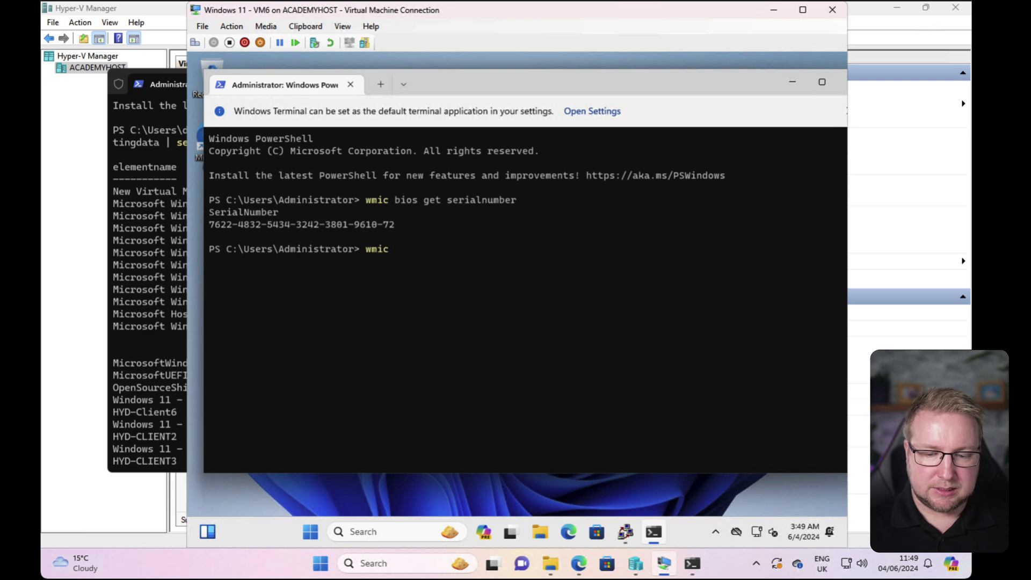
pyautogui.write(' csproduct')
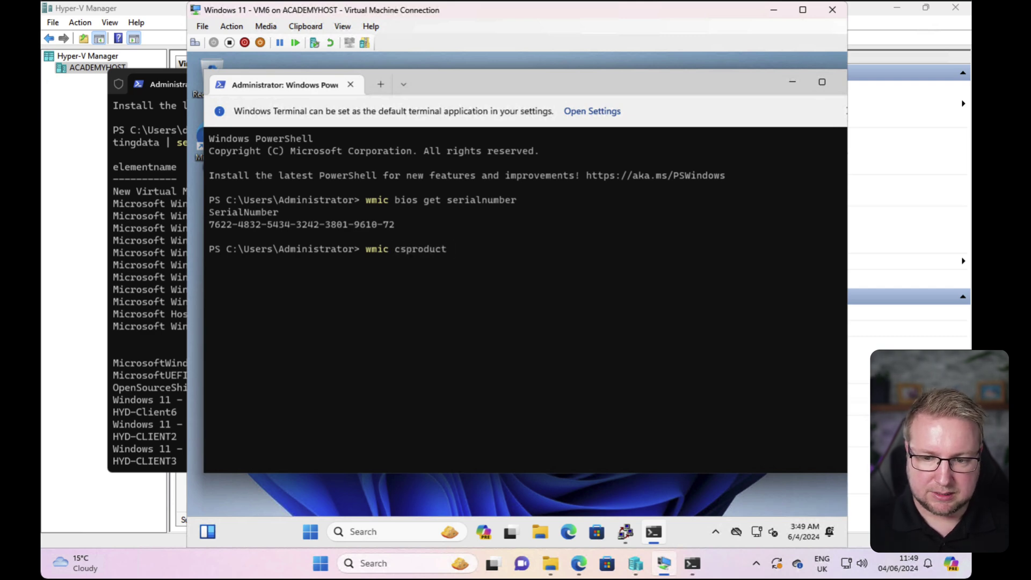
pyautogui.write(' get name,')
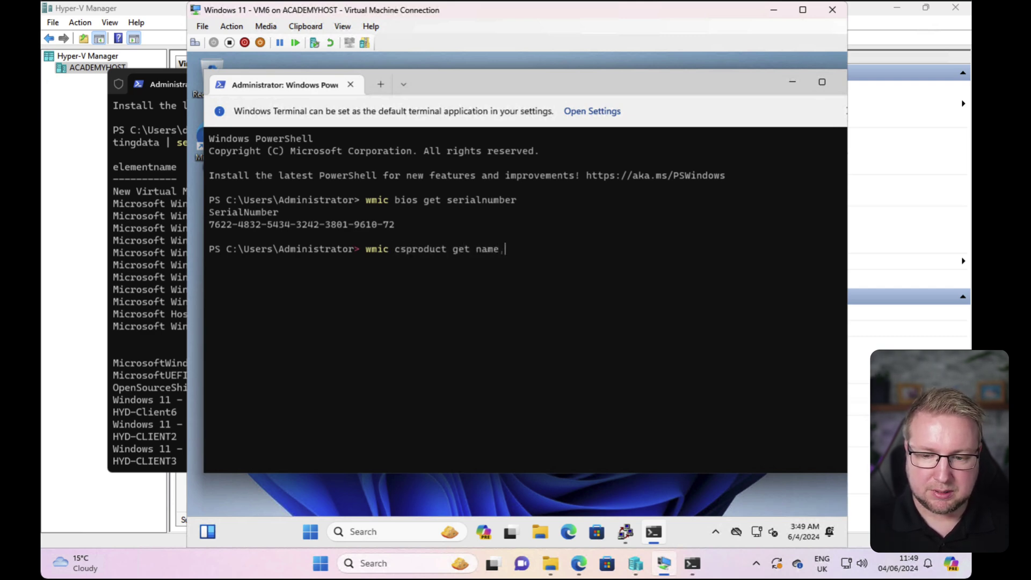
pyautogui.write(' idenf')
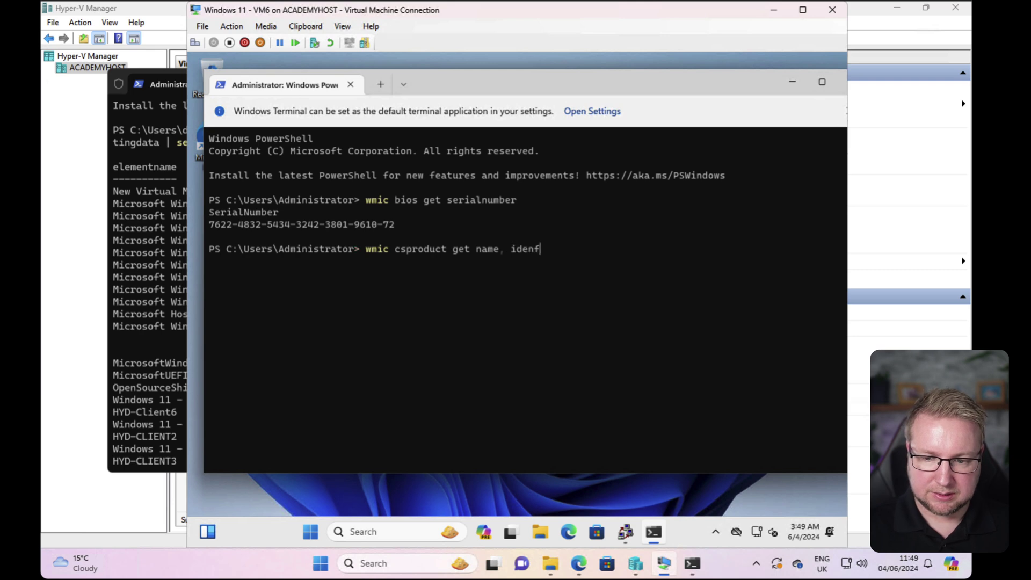
pyautogui.press('BackSpace')
pyautogui.write('tifying')
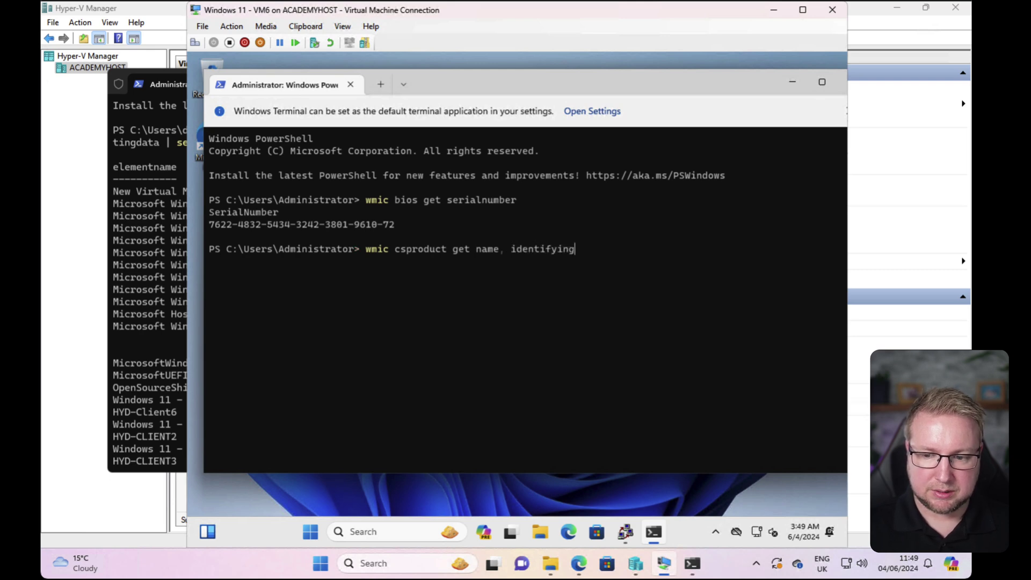
pyautogui.write('number, seril')
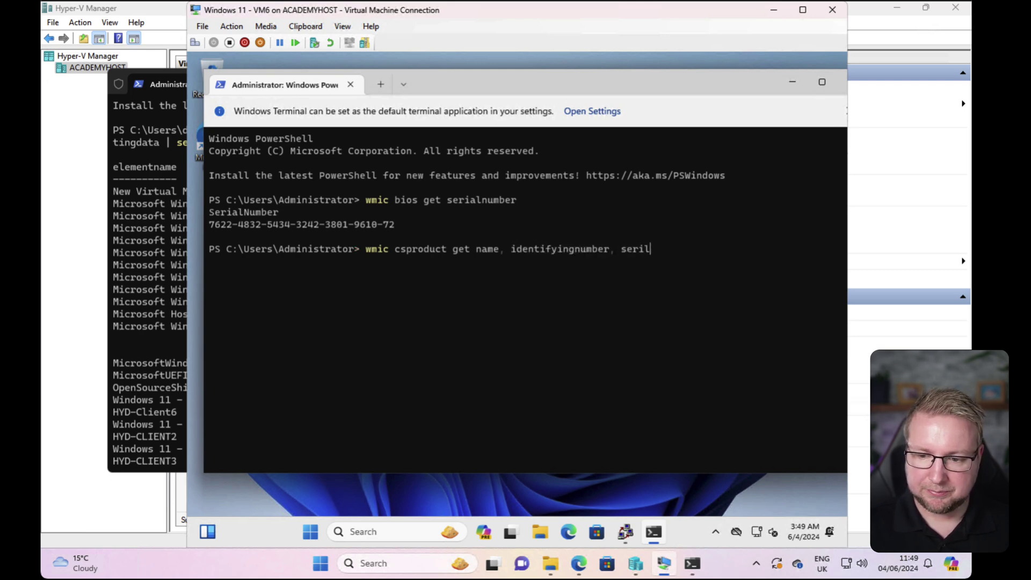
pyautogui.press('BackSpace')
pyautogui.press('BackSpace')
pyautogui.press('BackSpace')
pyautogui.press('BackSpace')
pyautogui.press('BackSpace')
pyautogui.write('veno')
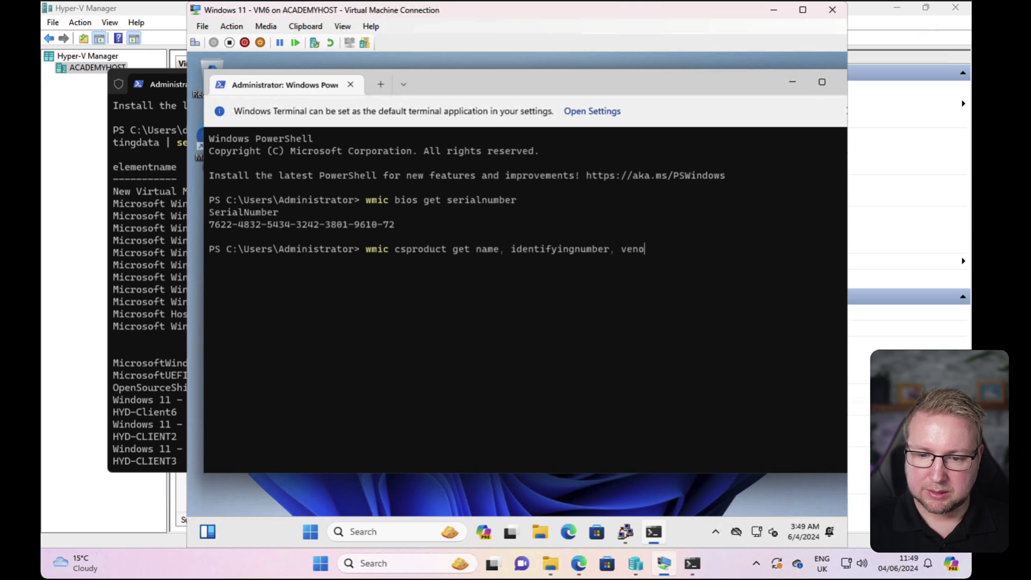
pyautogui.press('BackSpace')
pyautogui.write('dor')
pyautogui.press('Return')
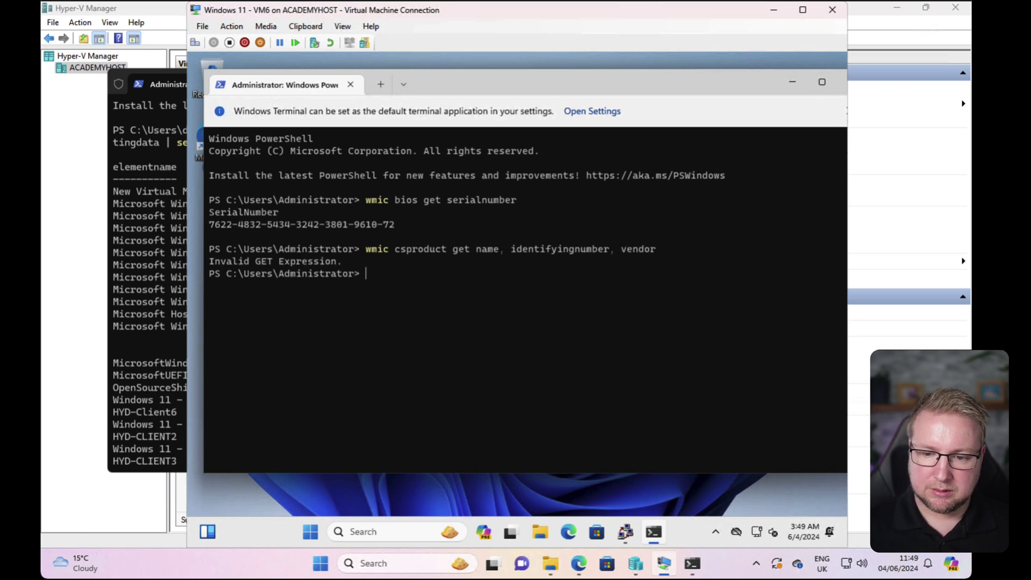
pyautogui.press('Up')
pyautogui.press('Left')
pyautogui.press('Left')
pyautogui.press('Left')
pyautogui.press('Left')
pyautogui.press('Left')
pyautogui.press('Left')
pyautogui.press('Left')
pyautogui.press('Left')
pyautogui.press('Left')
pyautogui.press('Left')
pyautogui.press('Left')
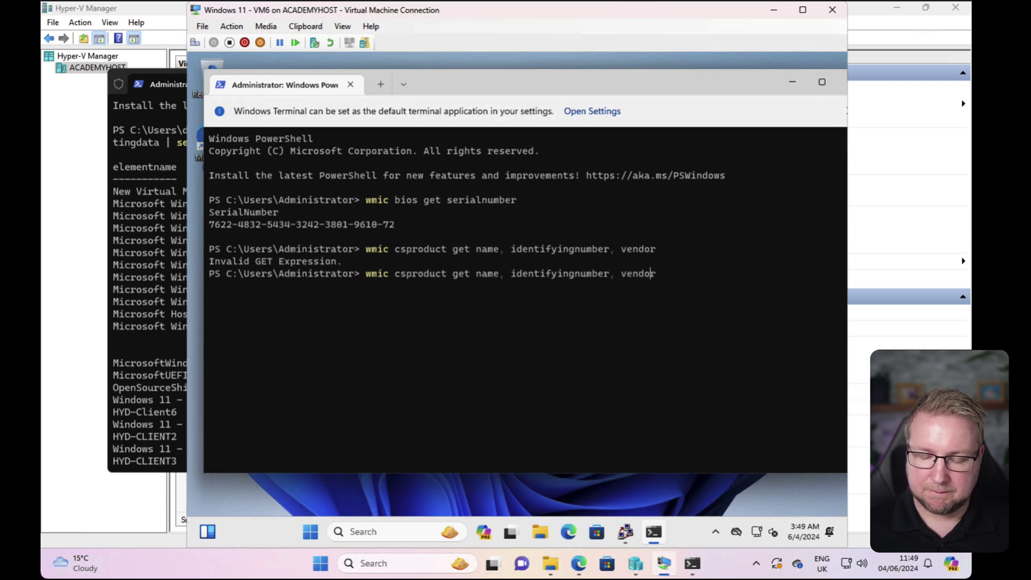
pyautogui.press('Left')
pyautogui.press('Left')
pyautogui.press('Left')
pyautogui.press('Left')
pyautogui.press('Left')
pyautogui.press('Left')
pyautogui.press('Left')
pyautogui.press('Left')
pyautogui.press('Left')
pyautogui.press('Left')
pyautogui.press('Left')
pyautogui.press('Left')
pyautogui.press('Left')
pyautogui.press('Left')
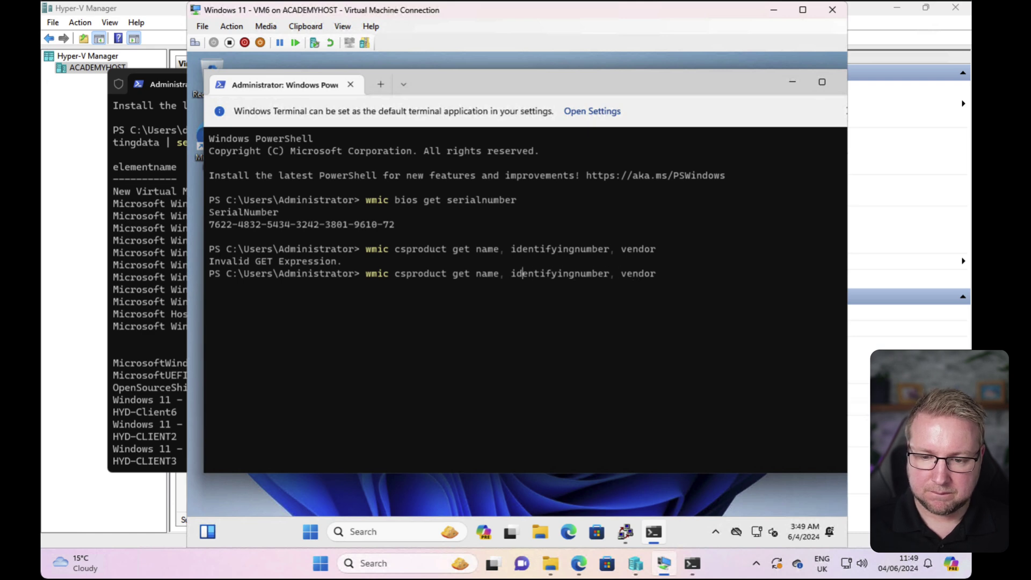
pyautogui.press('BackSpace')
pyautogui.press('Right')
pyautogui.press('Right')
pyautogui.press('Right')
pyautogui.press('Right')
pyautogui.press('Right')
pyautogui.press('Right')
pyautogui.press('Right')
pyautogui.press('Right')
pyautogui.press('Right')
pyautogui.press('Right')
pyautogui.press('Right')
pyautogui.press('Right')
pyautogui.press('Right')
pyautogui.press('Right')
pyautogui.press('Right')
pyautogui.press('Right')
pyautogui.press('Right')
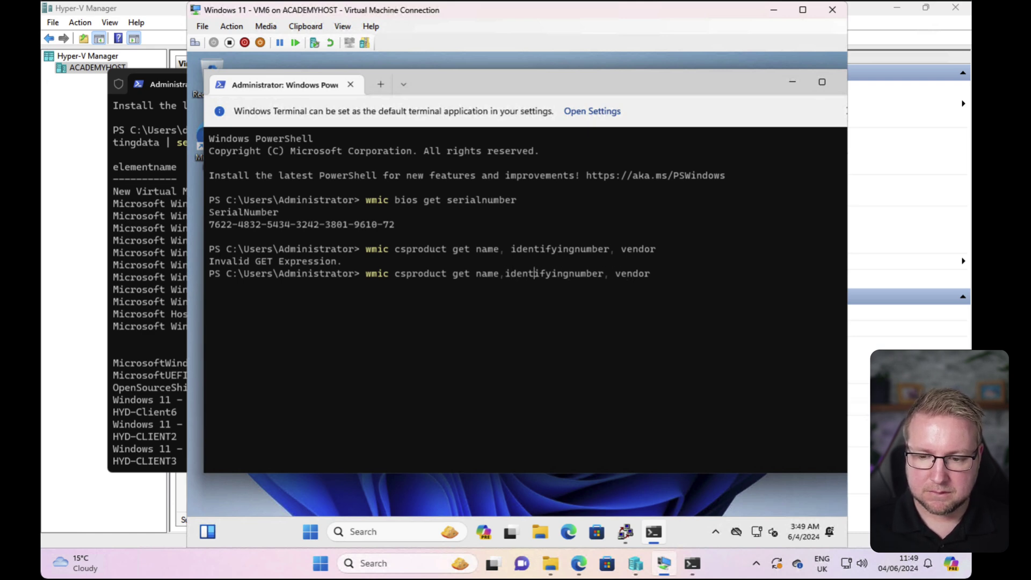
pyautogui.press('Right')
pyautogui.press('Right')
pyautogui.press('Right')
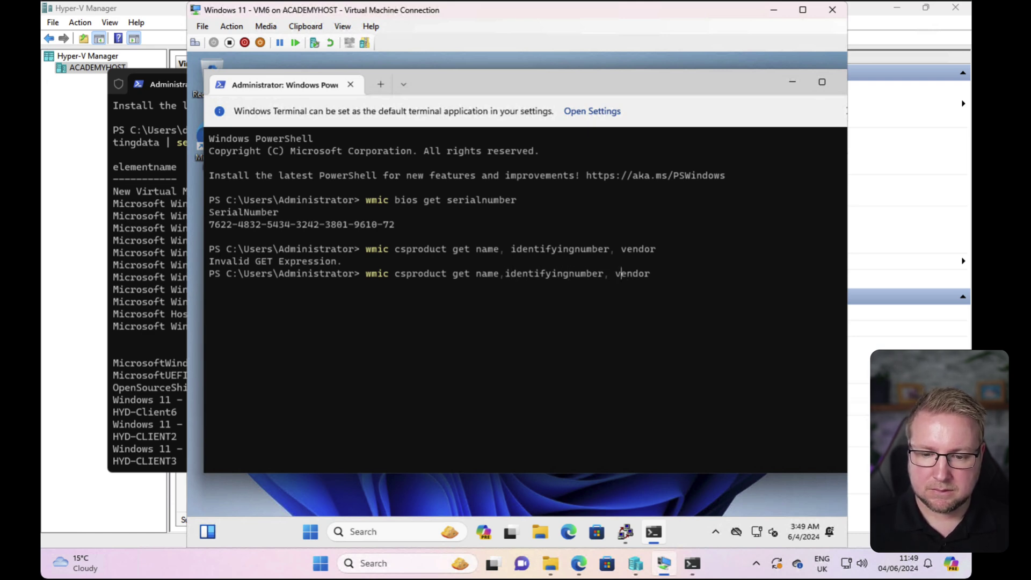
pyautogui.press('Left')
pyautogui.press('BackSpace')
pyautogui.press('Return')
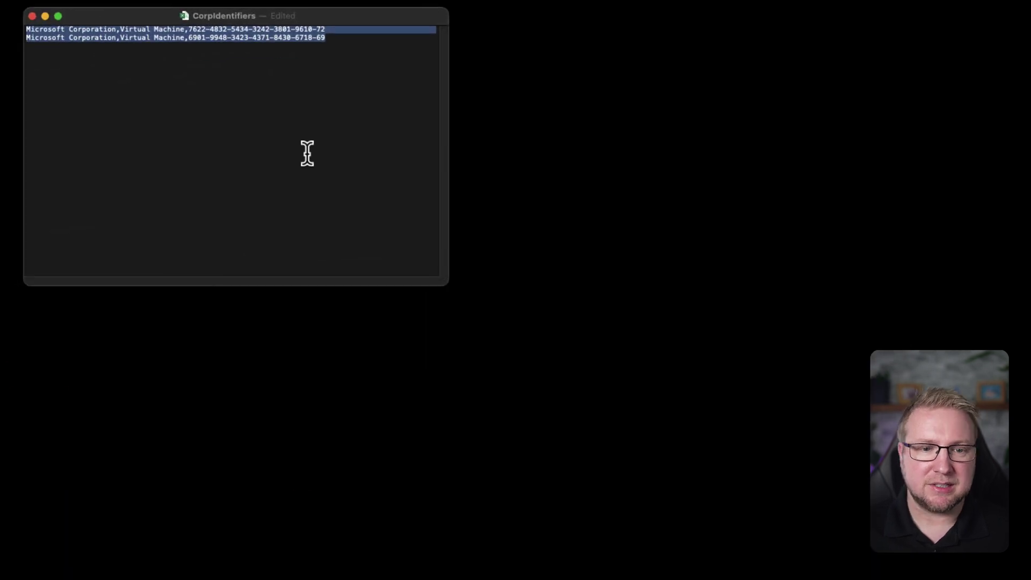
# Select CorpIdentifiers.csv as the identifiers file and add its identifiers.
pyautogui.click(308, 155)
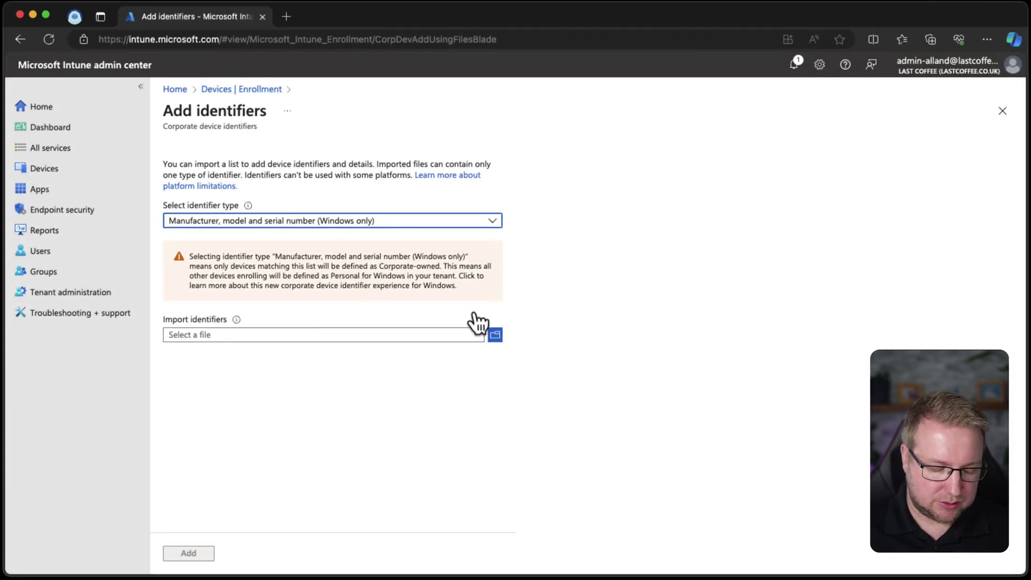
pyautogui.click(495, 335)
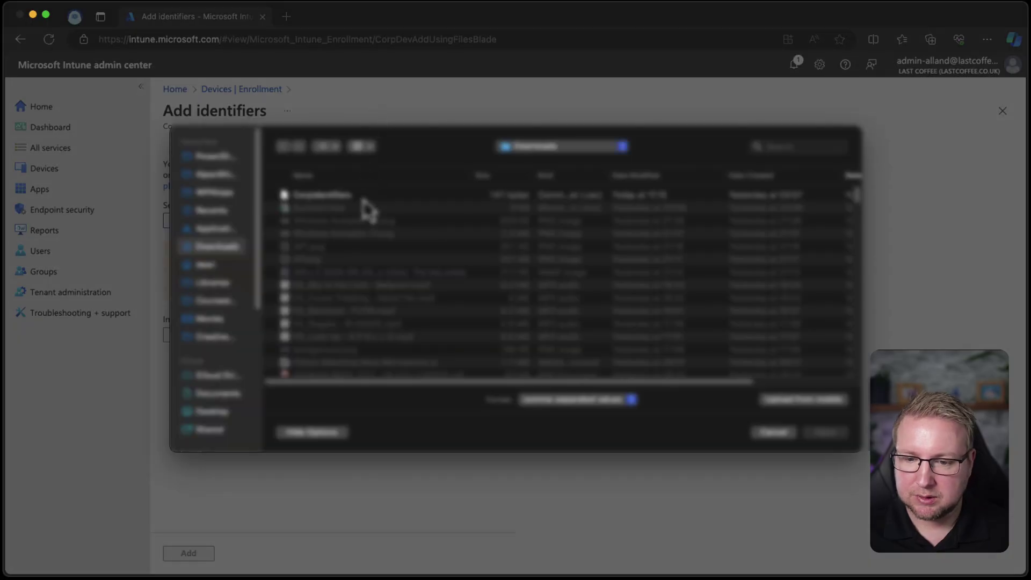
pyautogui.click(365, 201)
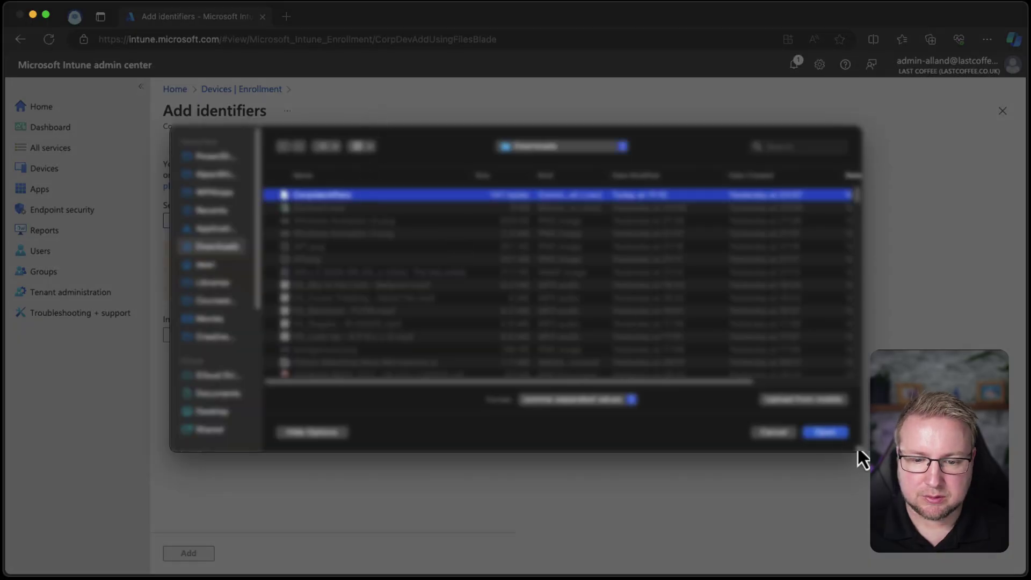
pyautogui.click(829, 434)
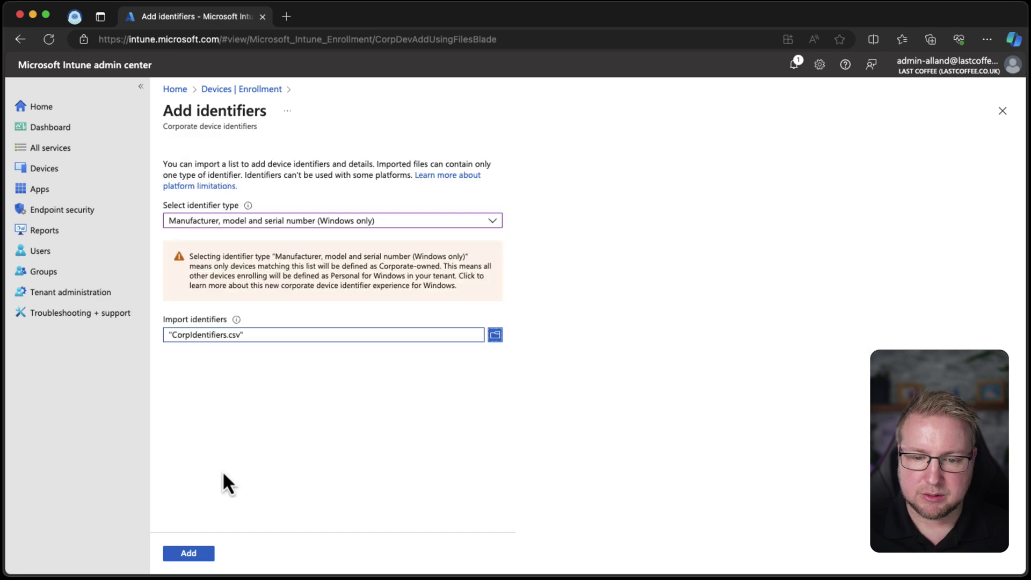
pyautogui.click(194, 553)
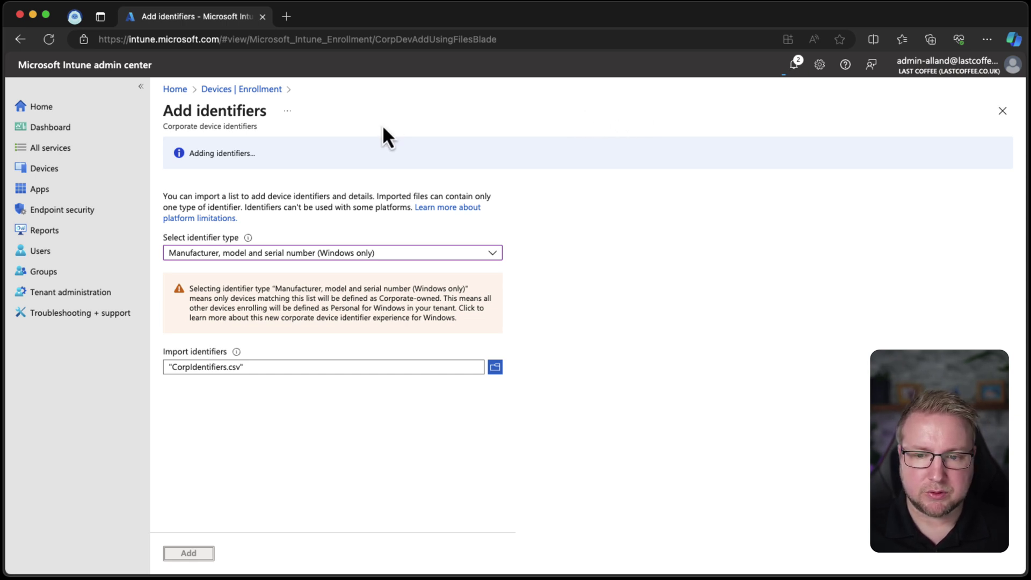
# Leave the Add identifiers page, discarding it, and widen the Identifier column to read both new entries.
pyautogui.click(259, 91)
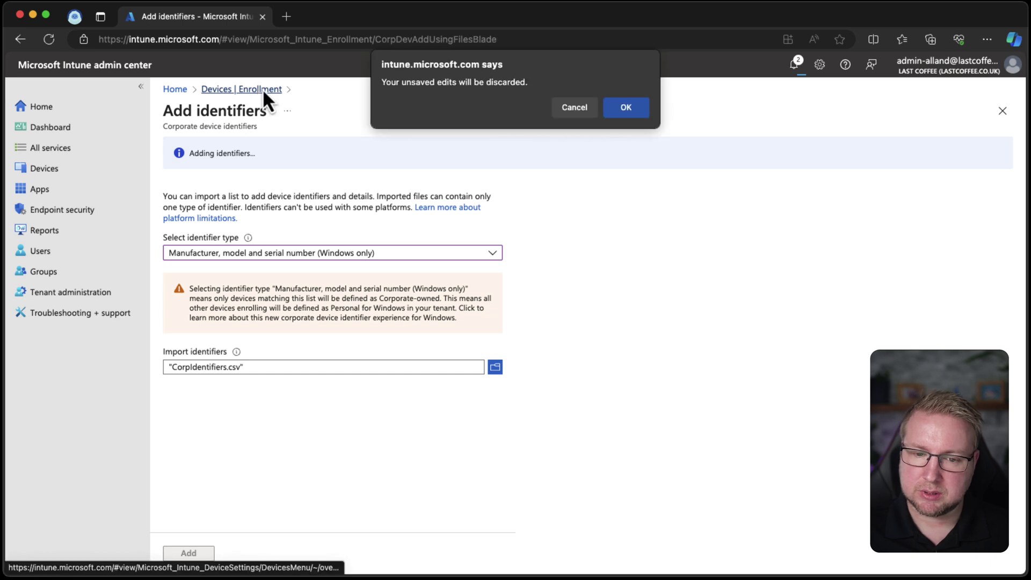
pyautogui.click(572, 111)
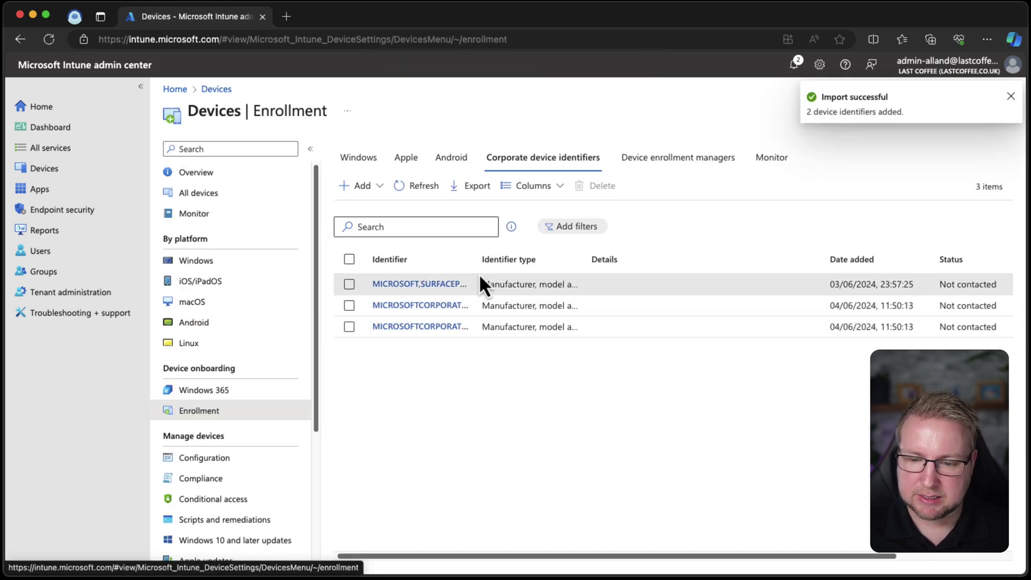
pyautogui.moveTo(476, 260); pyautogui.dragTo(586, 255)
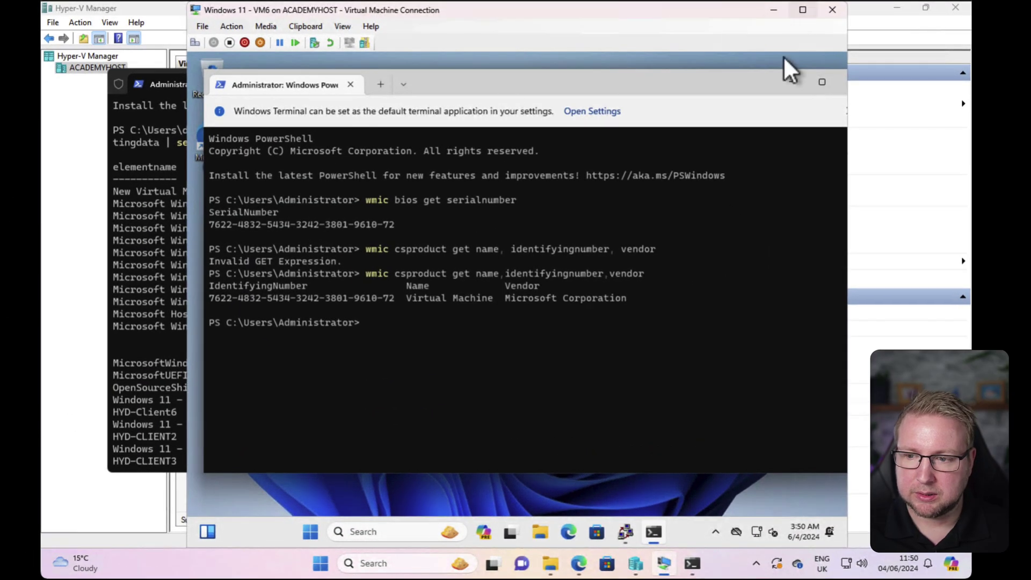
# Run Sysprep to OOBE with Reboot, leaving Generalize unchecked.
pyautogui.click(794, 84)
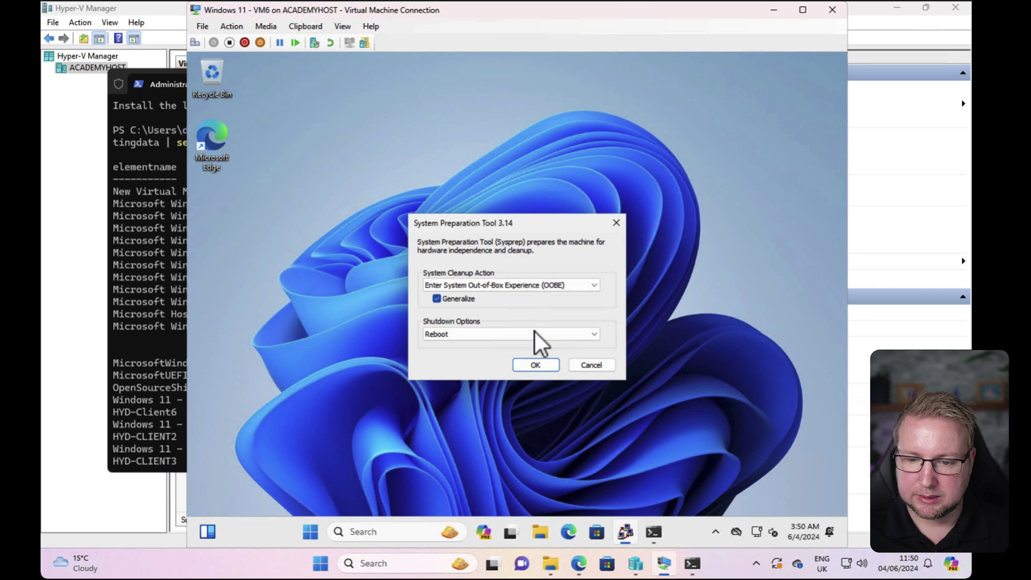
pyautogui.click(465, 300)
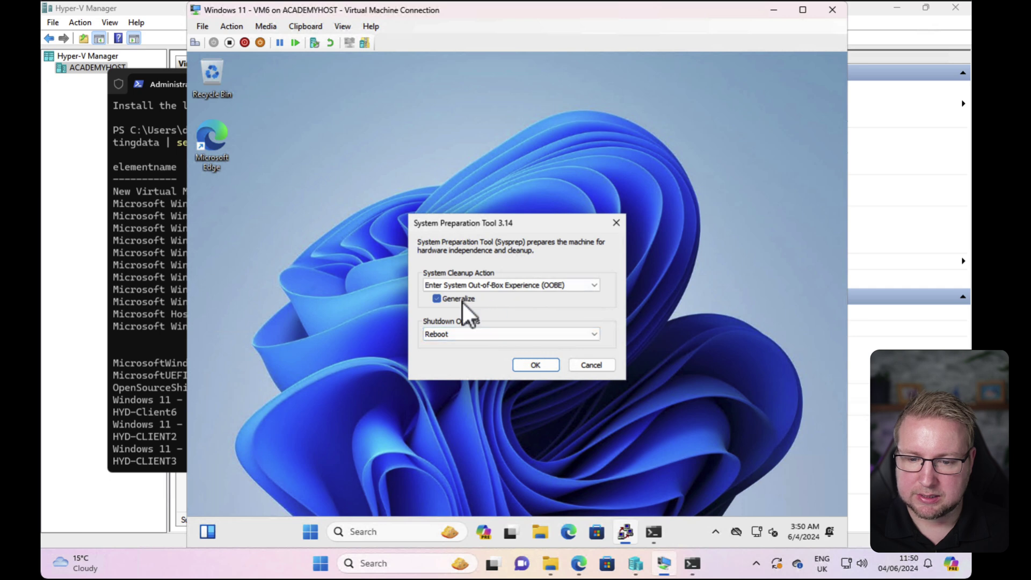
pyautogui.click(534, 364)
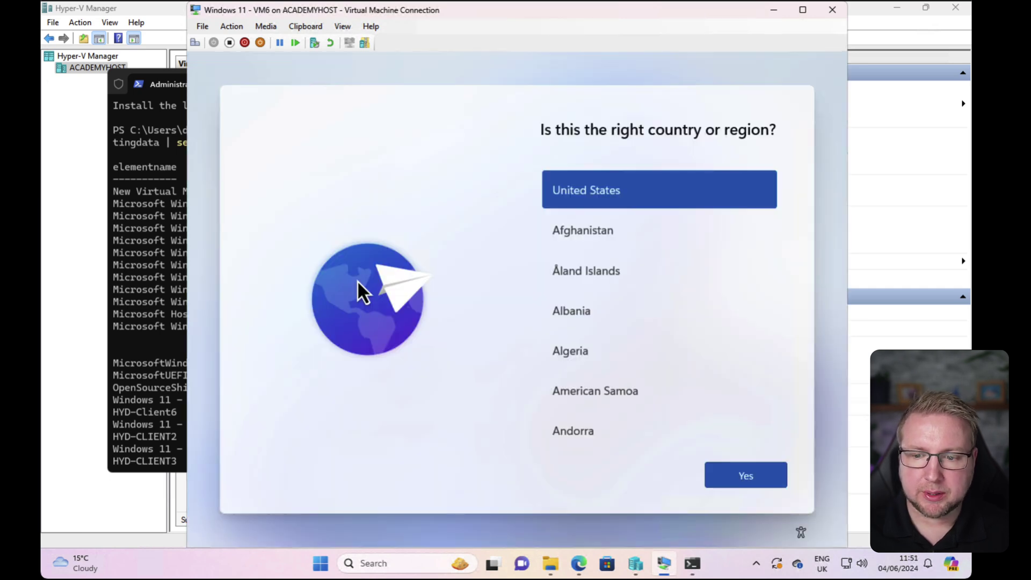
# Accept United States as region and the suggested keyboard, skipping a second layout.
pyautogui.click(747, 479)
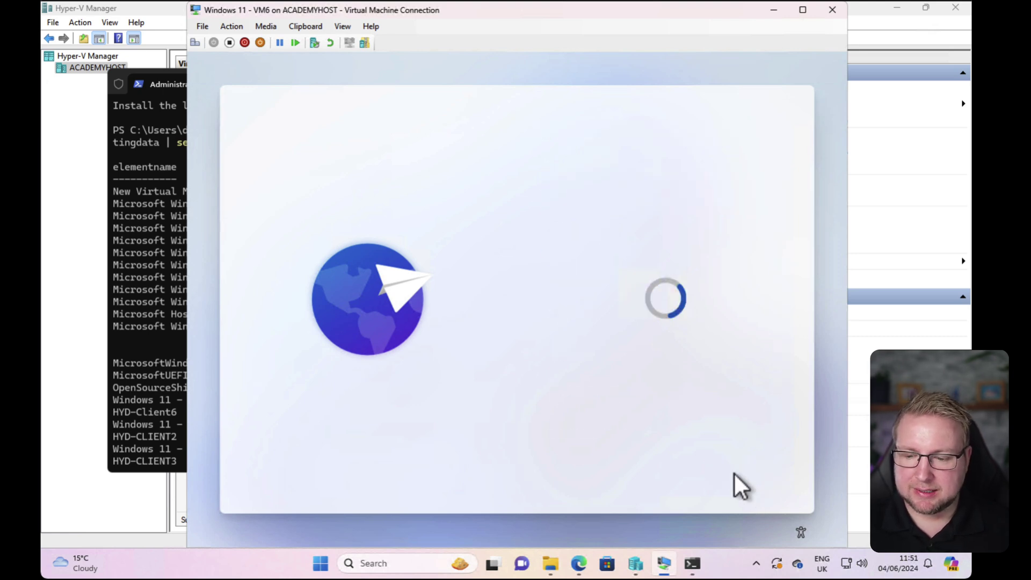
pyautogui.click(756, 476)
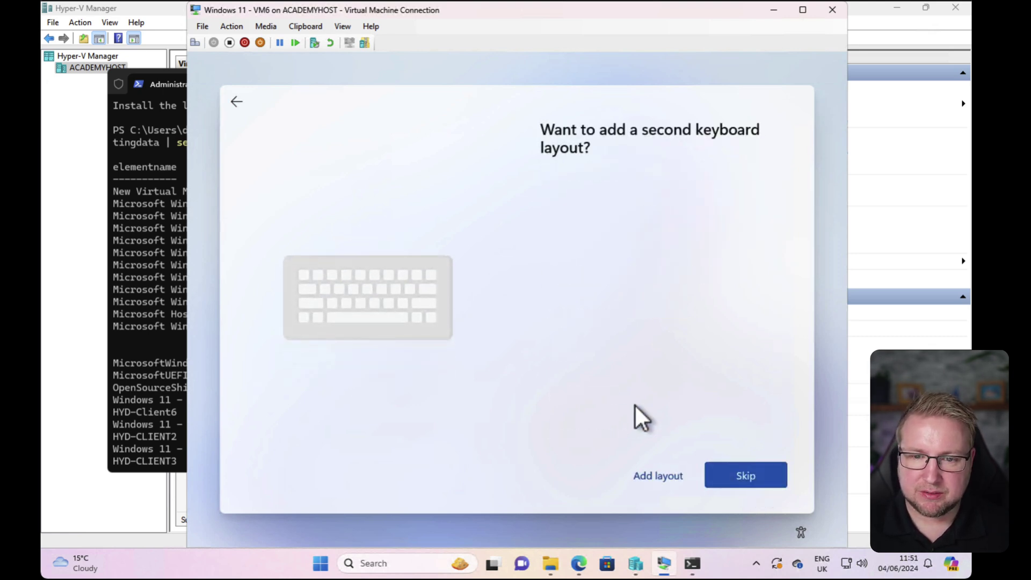
pyautogui.click(758, 477)
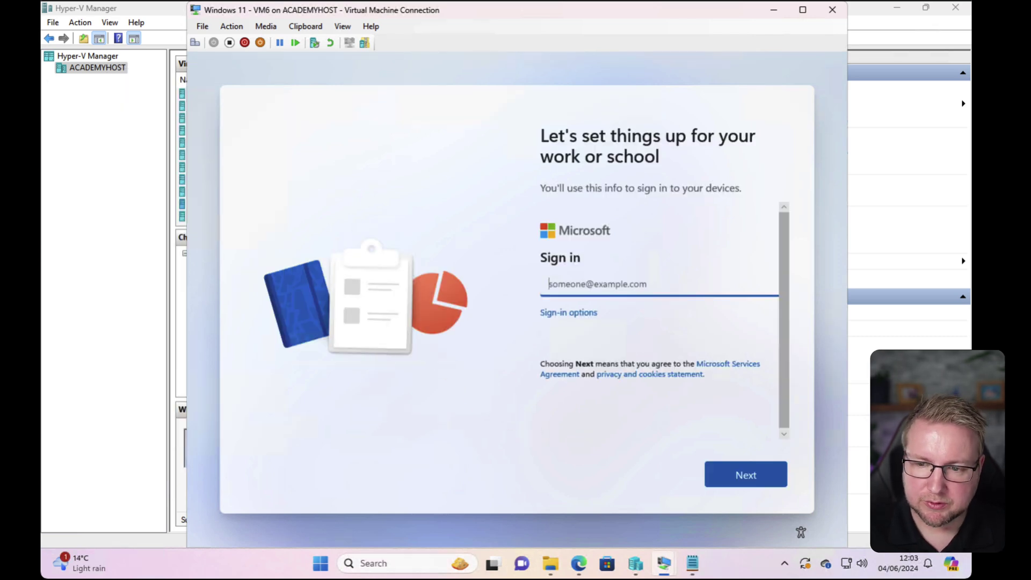
# Enter the work account e-mail and its password in VM6's setup sign-in screen.
pyautogui.click(605, 288)
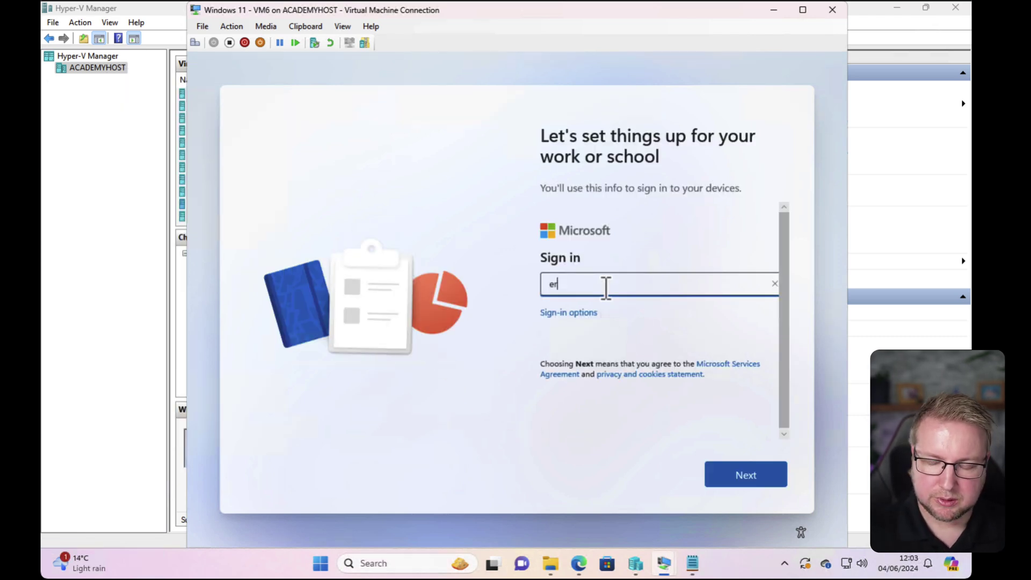
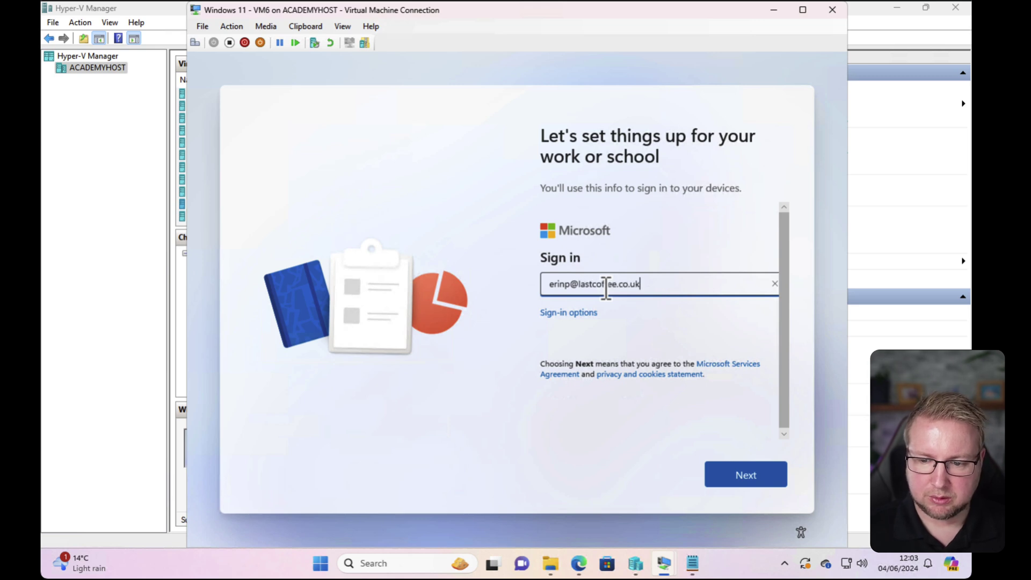
pyautogui.press('Return')
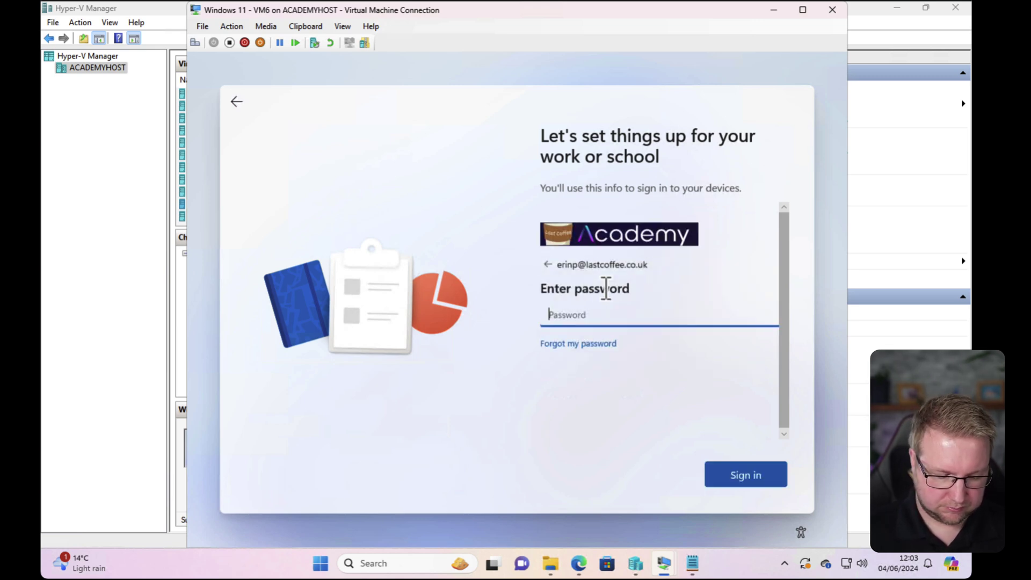
pyautogui.write('••••••••••')
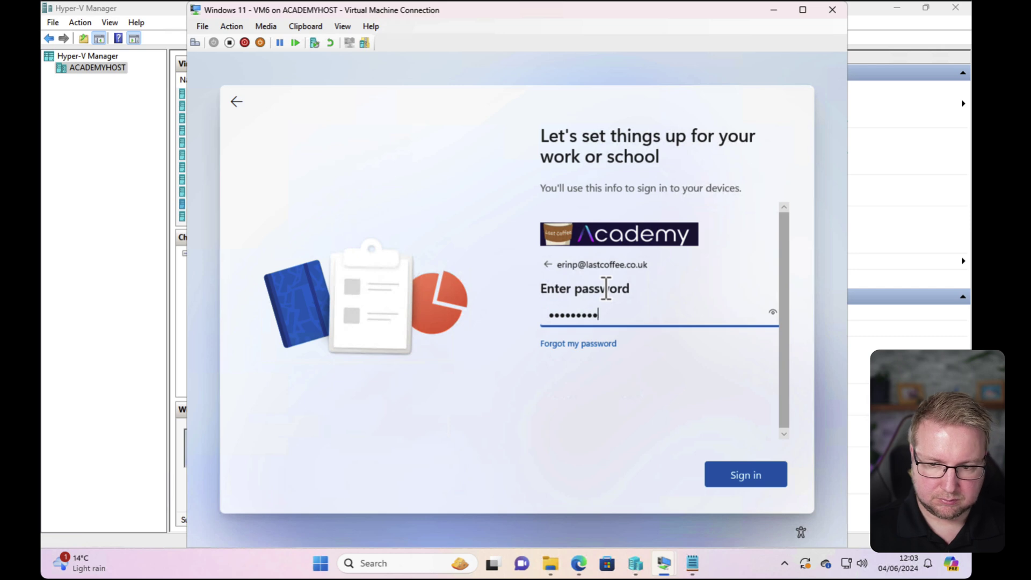
pyautogui.press('Return')
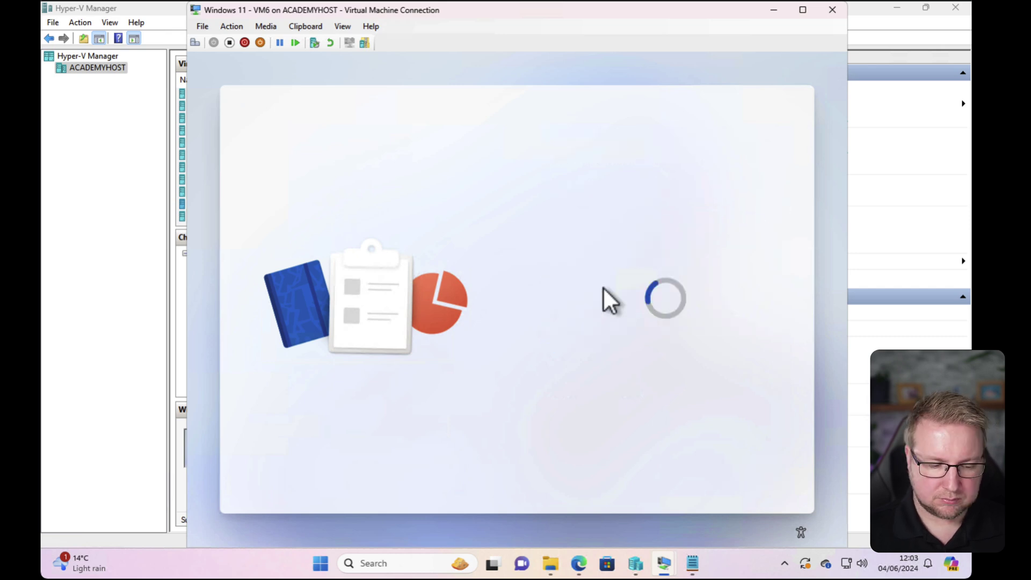